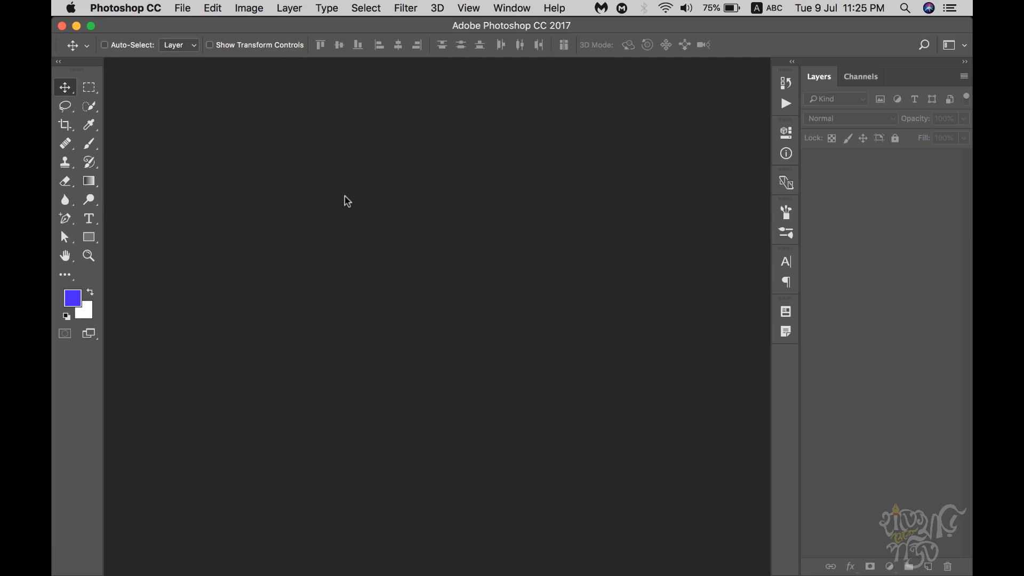
# Step: Open the two-parrot photo animals-avan-beautiful-37833.jpg from the Desktop folder
pyautogui.click(184, 9)
pyautogui.click(207, 40)
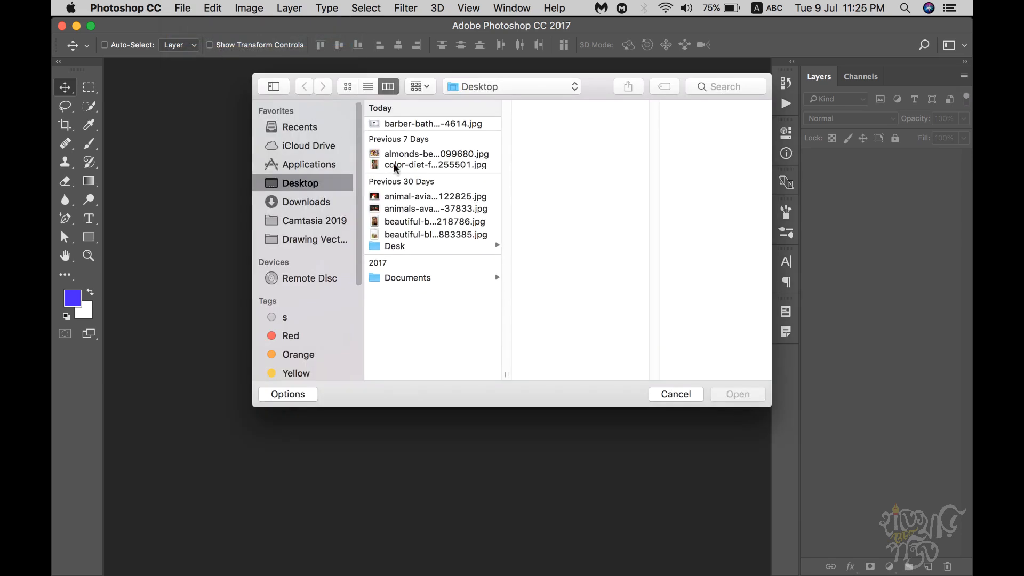
pyautogui.click(395, 166)
pyautogui.click(414, 197)
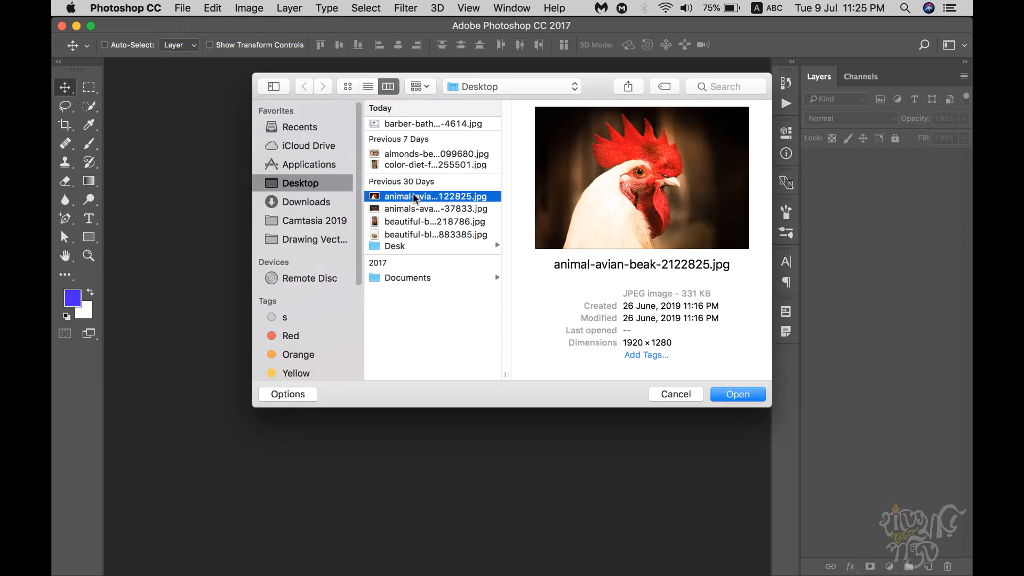
pyautogui.click(409, 209)
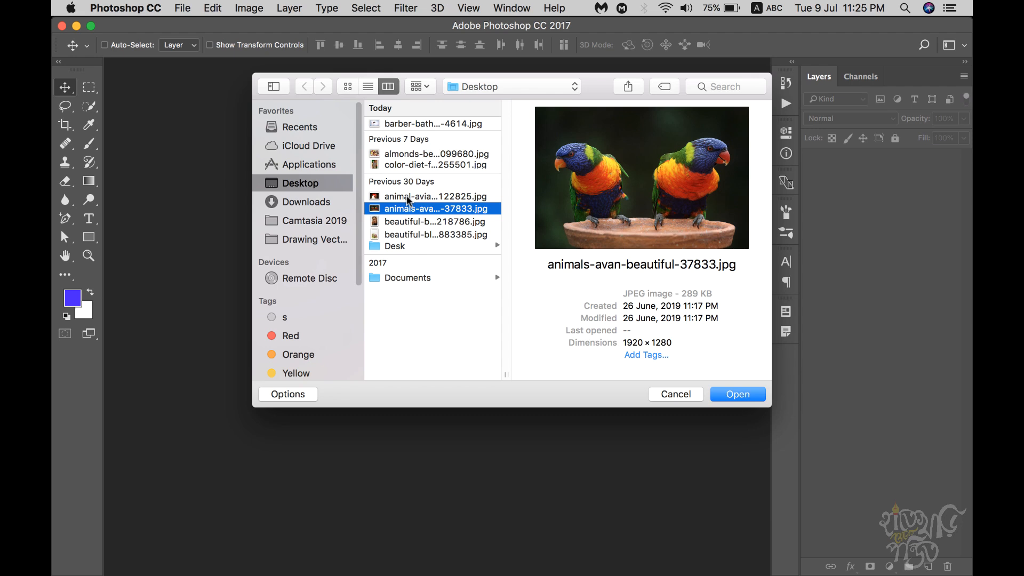
pyautogui.click(753, 398)
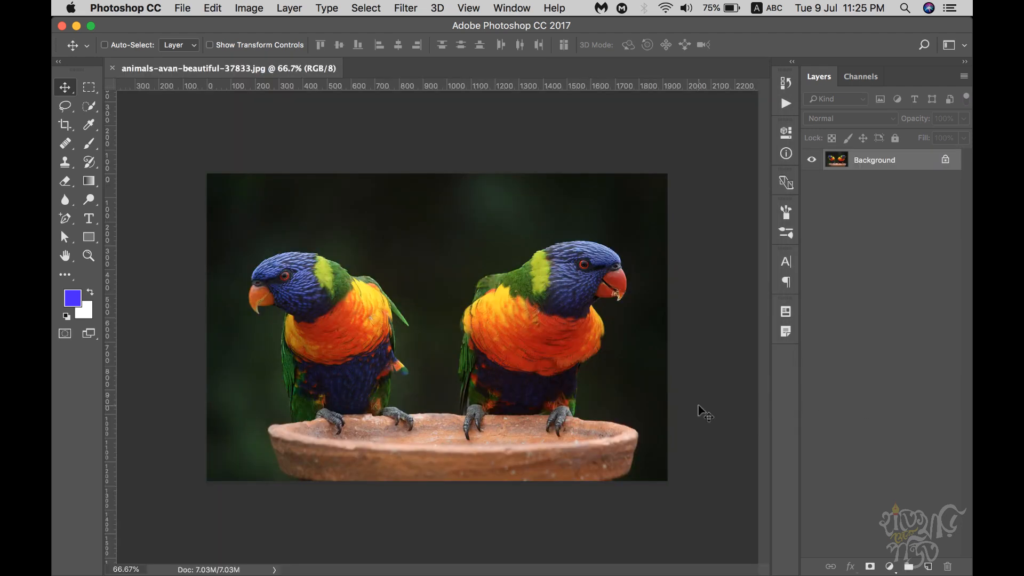
# Step: Add a Brightness/Contrast adjustment layer above the parrot photo and raise its brightness to 61
pyautogui.click(889, 566)
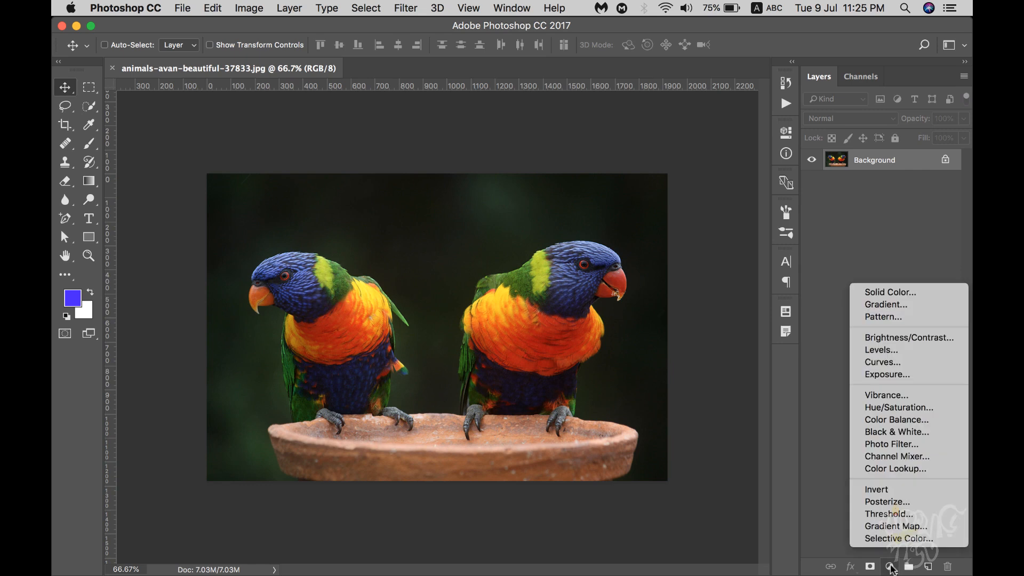
pyautogui.click(899, 337)
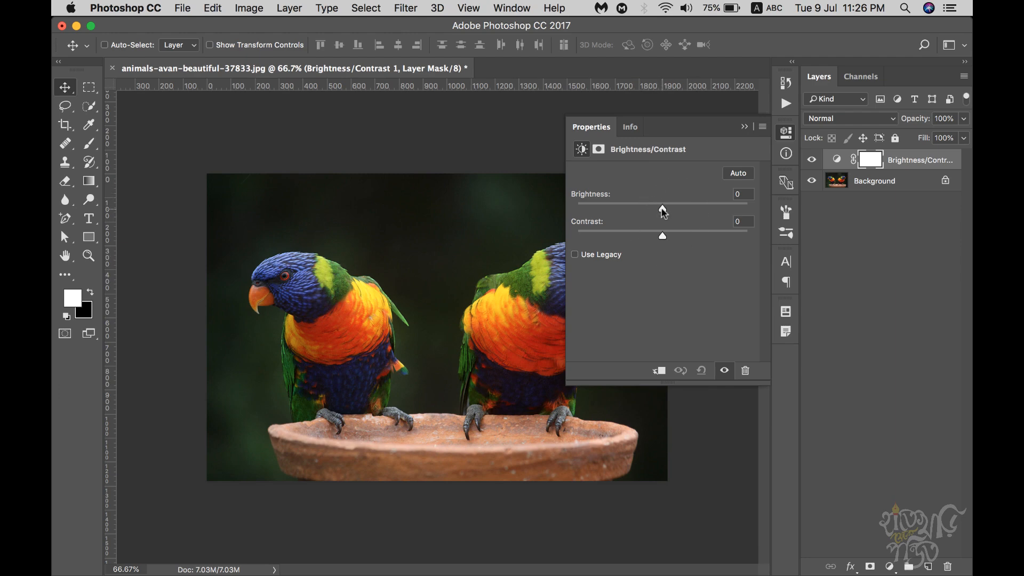
pyautogui.moveTo(661, 206); pyautogui.dragTo(697, 207)
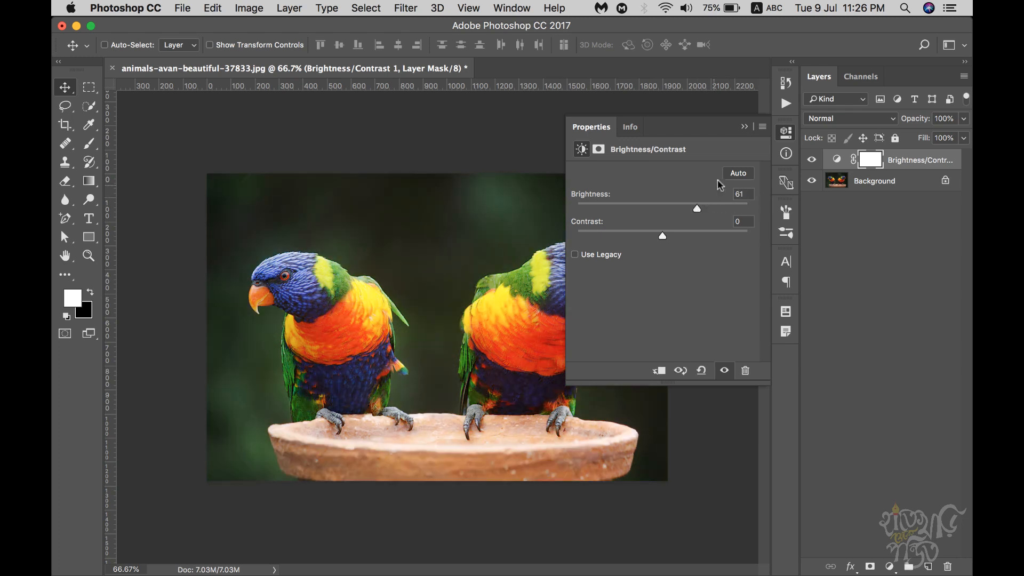
pyautogui.click(744, 127)
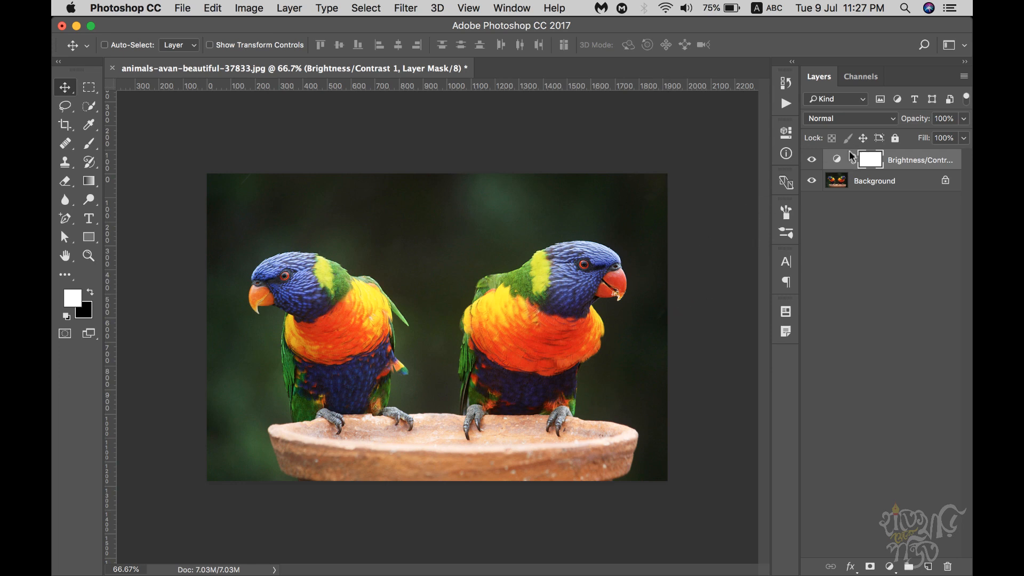
# Step: Reopen the Brightness/Contrast layer's settings and set brightness to 0 and contrast to 100
pyautogui.click(889, 566)
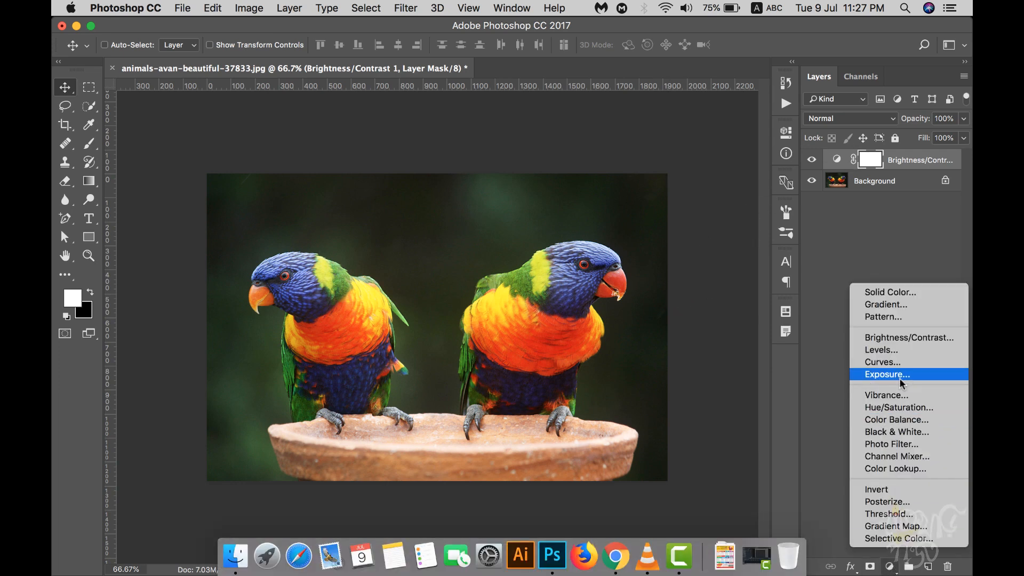
pyautogui.click(871, 228)
pyautogui.click(836, 161)
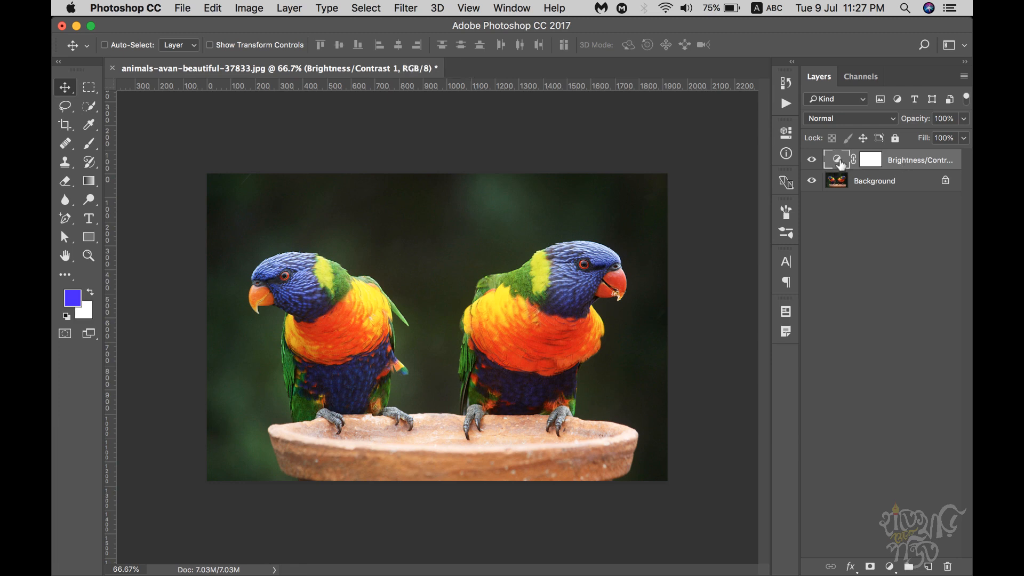
pyautogui.doubleClick(834, 163)
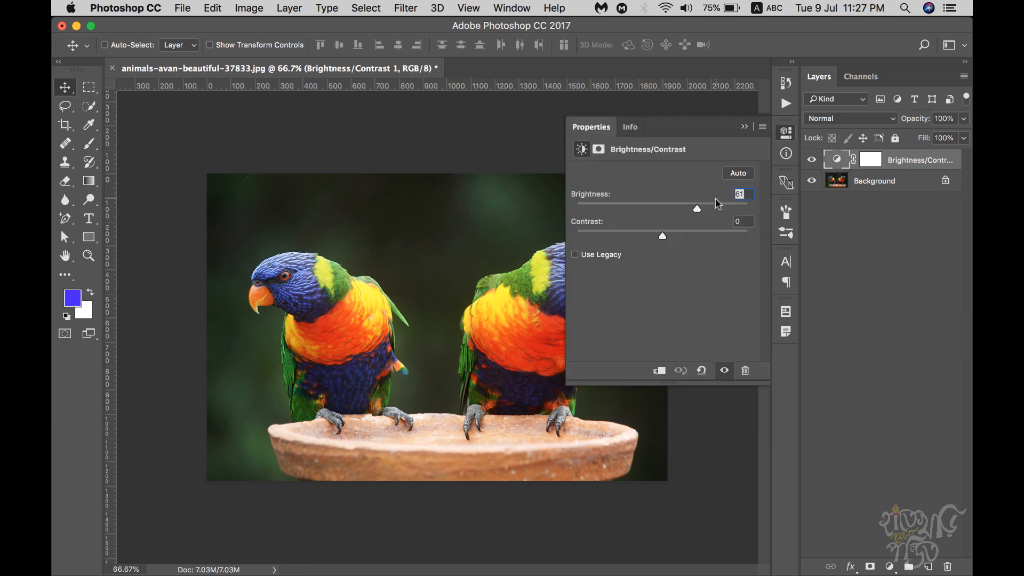
pyautogui.moveTo(697, 208); pyautogui.dragTo(750, 235)
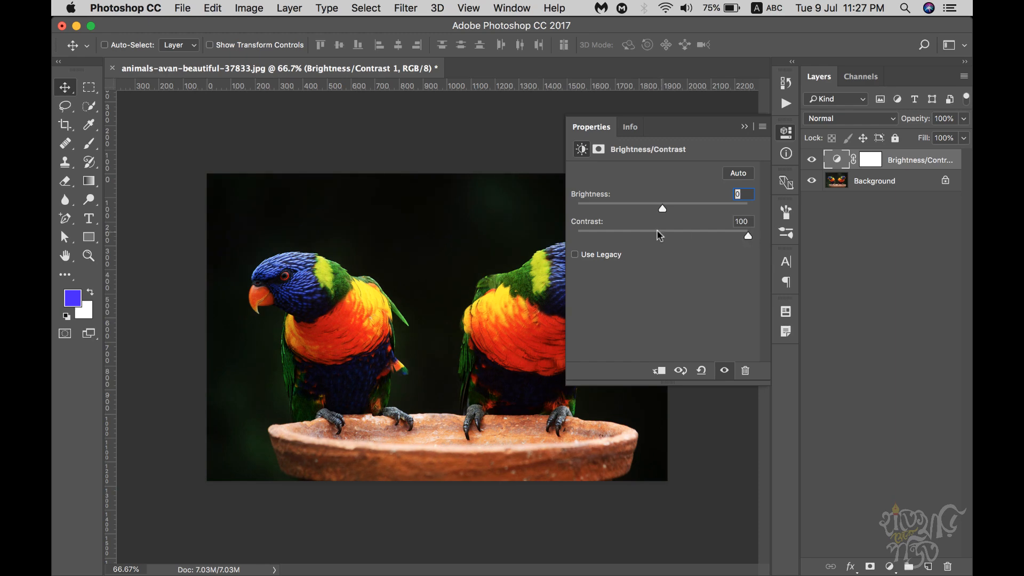
# Step: Set the adjustment's brightness to 125 and its contrast to 31
pyautogui.moveTo(660, 205); pyautogui.dragTo(668, 245)
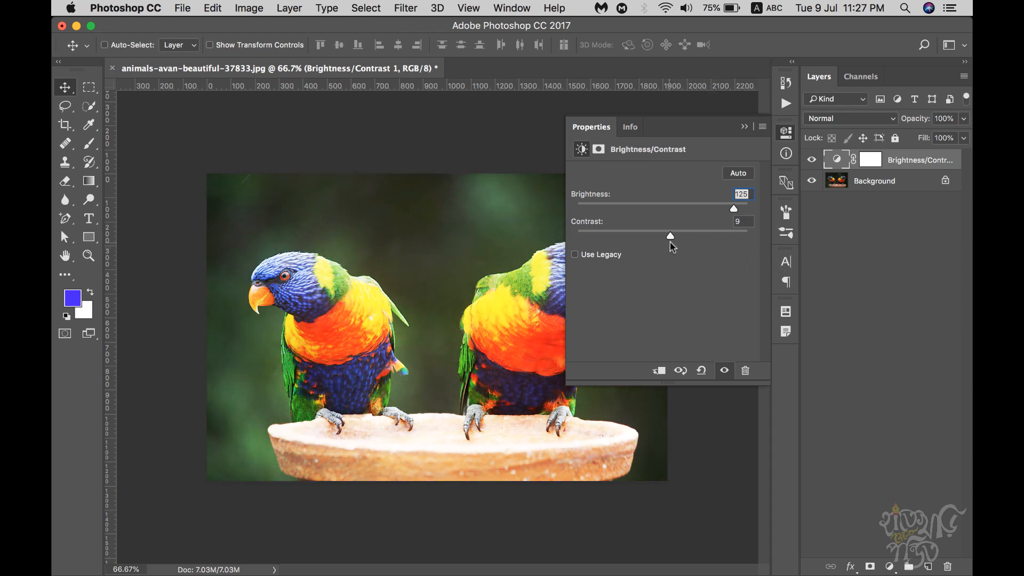
pyautogui.moveTo(663, 239); pyautogui.dragTo(661, 238)
pyautogui.scroll(1, 331, 275)
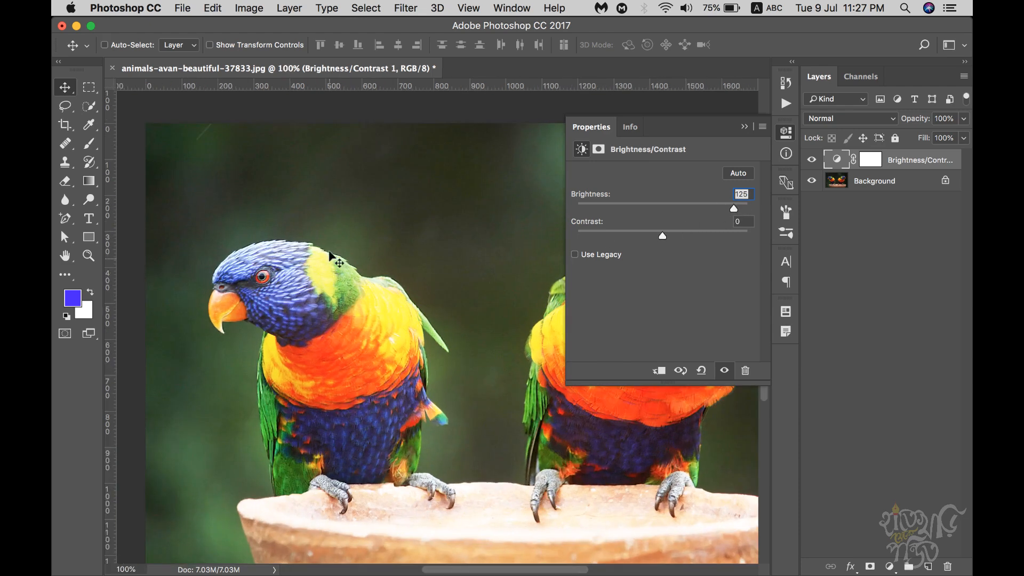
pyautogui.moveTo(269, 210); pyautogui.dragTo(285, 246)
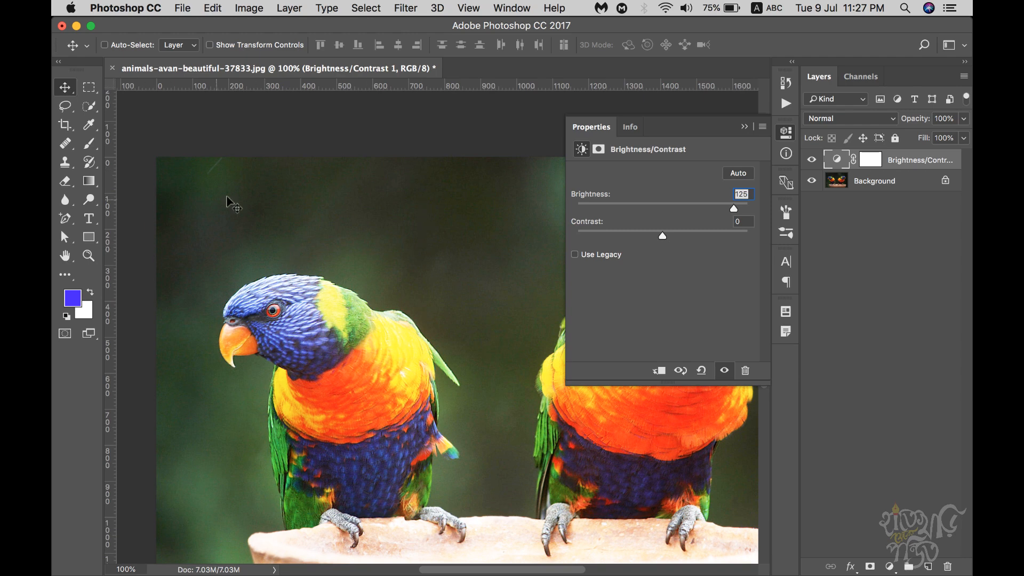
pyautogui.moveTo(660, 238); pyautogui.dragTo(688, 238)
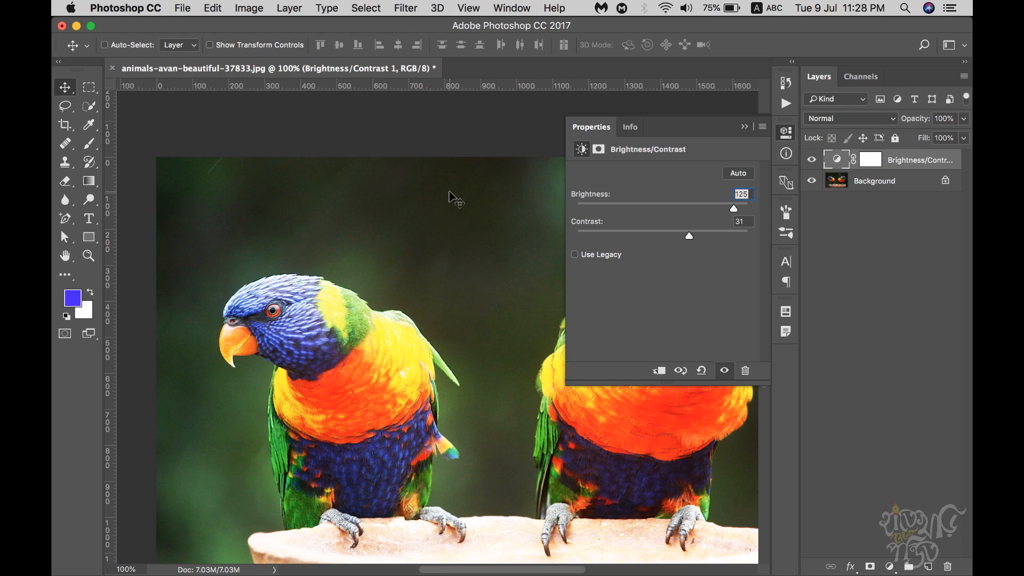
# Step: Try raising the contrast to 94, and lower it to its minimum of -50
pyautogui.scroll(-5, 412, 251)
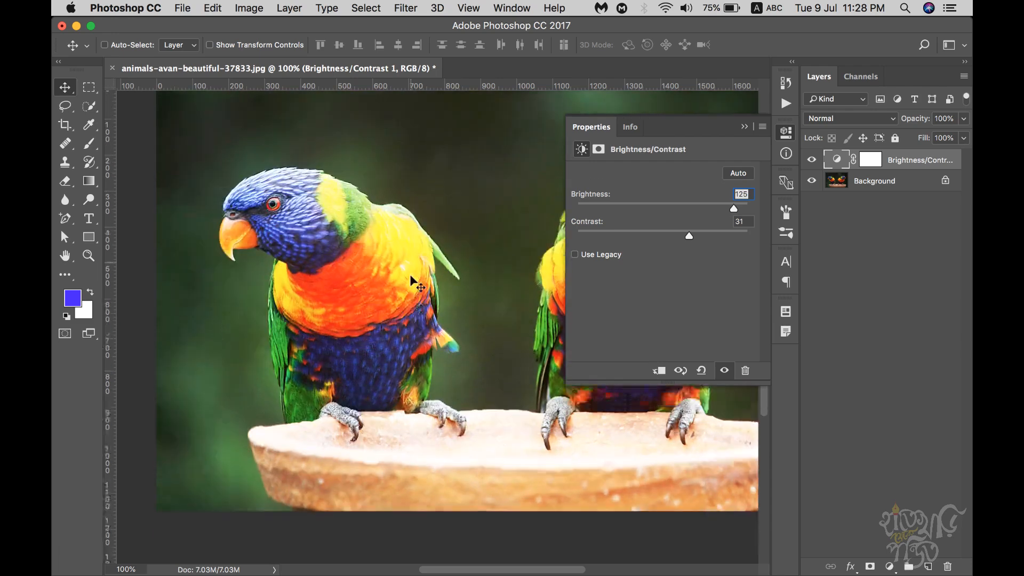
pyautogui.scroll(-1, 411, 277)
pyautogui.moveTo(684, 239); pyautogui.dragTo(743, 238)
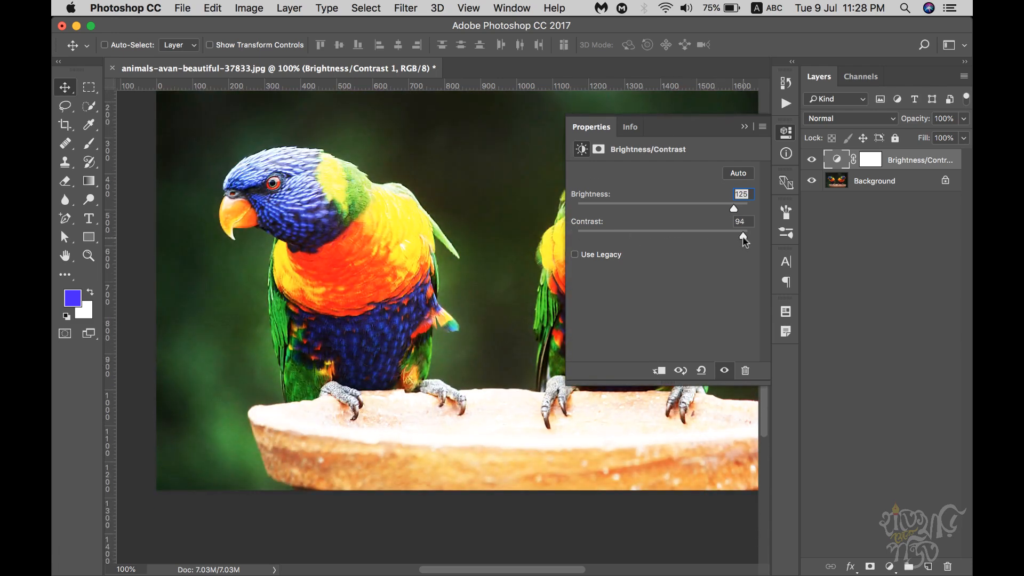
pyautogui.moveTo(745, 238); pyautogui.dragTo(564, 222)
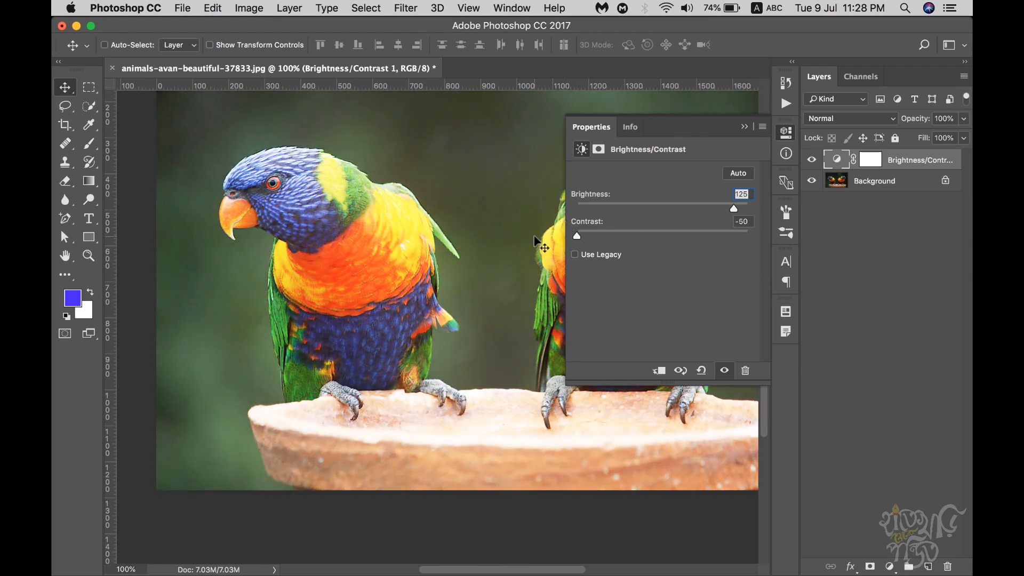
# Step: Return the contrast to 0 and lower the brightness to -1
pyautogui.scroll(10, 373, 366)
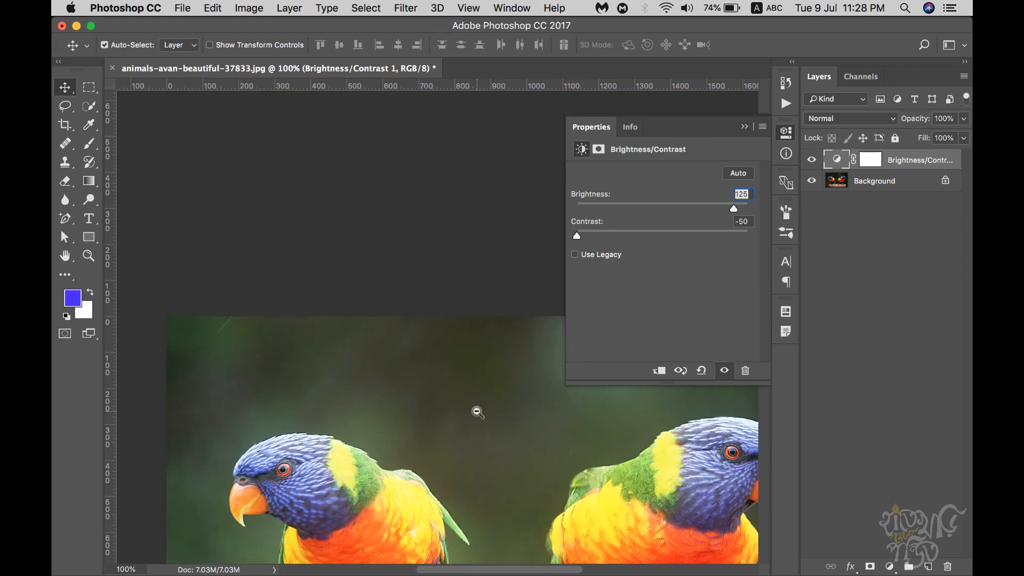
pyautogui.scroll(-2, 478, 412)
pyautogui.scroll(1, 420, 331)
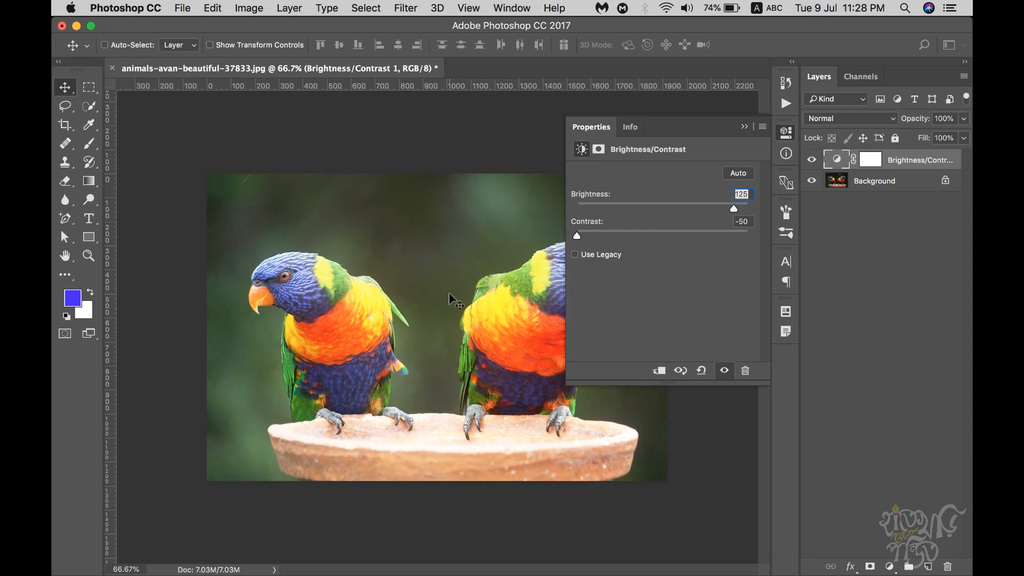
pyautogui.moveTo(576, 236); pyautogui.dragTo(663, 237)
pyautogui.moveTo(733, 208); pyautogui.dragTo(661, 206)
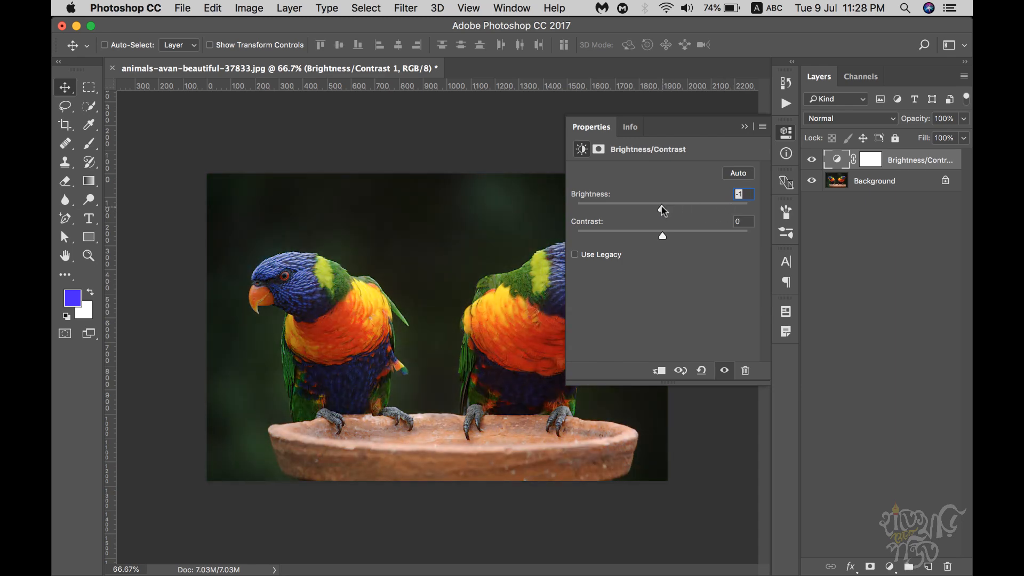
# Step: Set the brightness to 0 and delete the Brightness/Contrast adjustment layer
pyautogui.press('1')
pyautogui.click(745, 194)
pyautogui.write('1')
pyautogui.click(741, 194)
pyautogui.write('0')
pyautogui.moveTo(659, 207)
pyautogui.mouseDown()
pyautogui.moveTo(698, 213)
pyautogui.moveTo(687, 234)
pyautogui.moveTo(660, 235)
pyautogui.moveTo(684, 208)
pyautogui.moveTo(662, 209)
pyautogui.mouseUp()
pyautogui.click(745, 127)
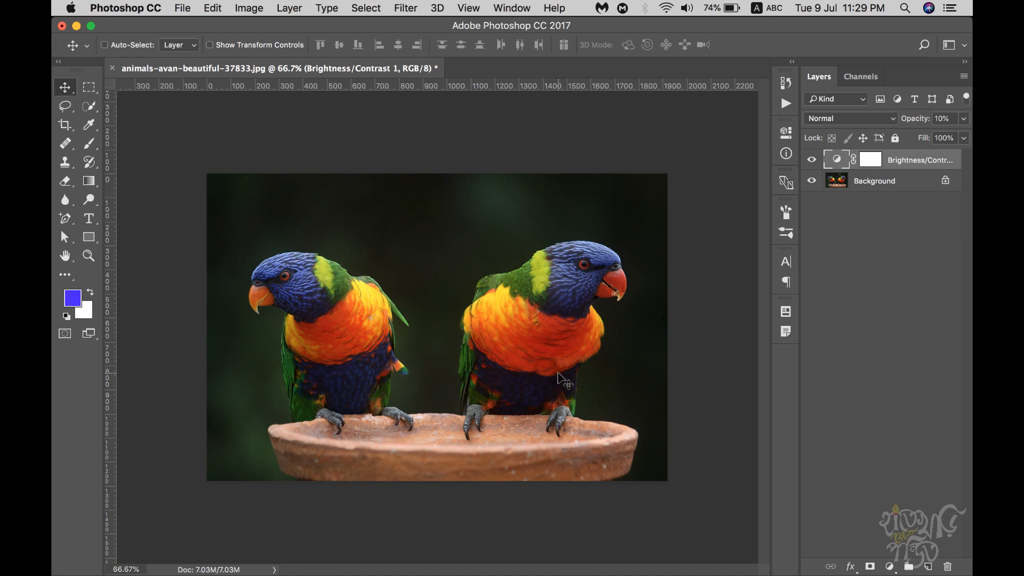
pyautogui.press('Delete')
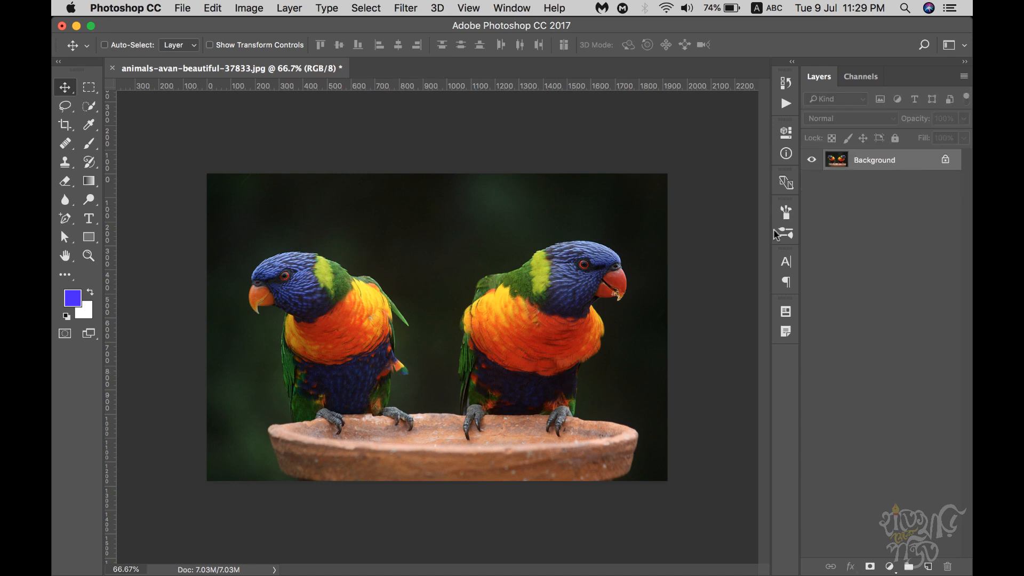
# Step: Add a Levels adjustment layer above the parrot photo and reopen its settings
pyautogui.click(889, 567)
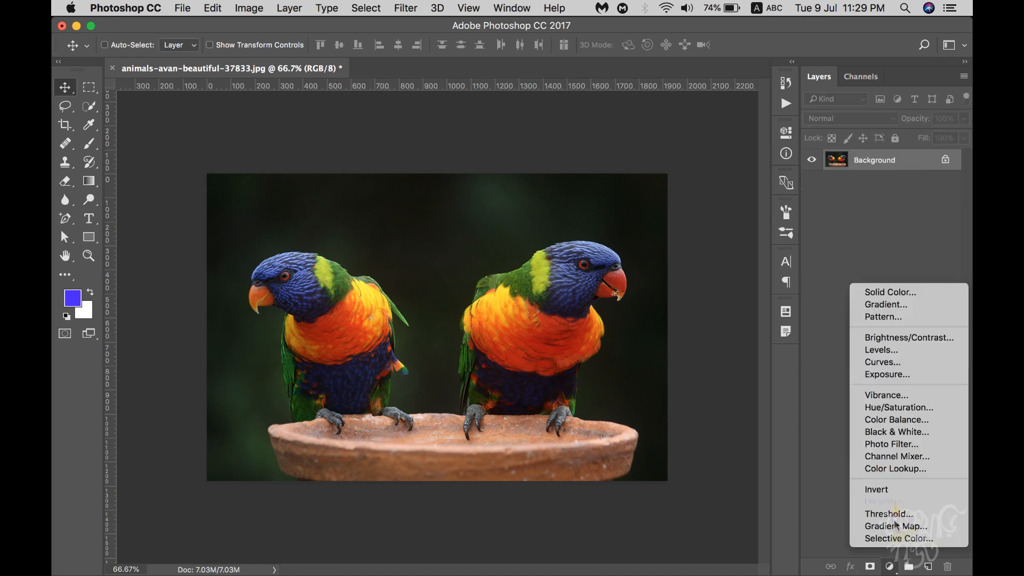
pyautogui.click(942, 349)
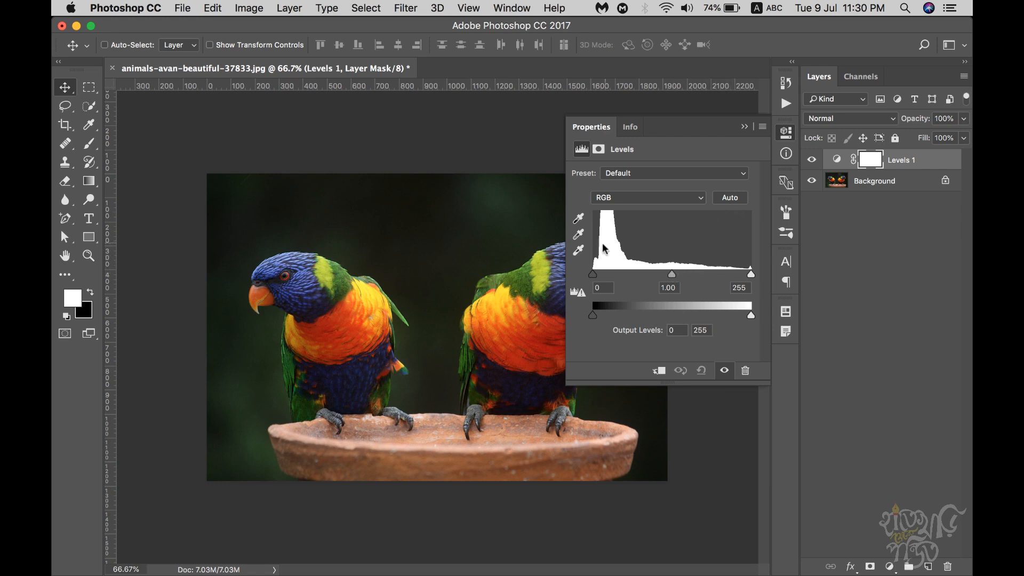
pyautogui.click(744, 126)
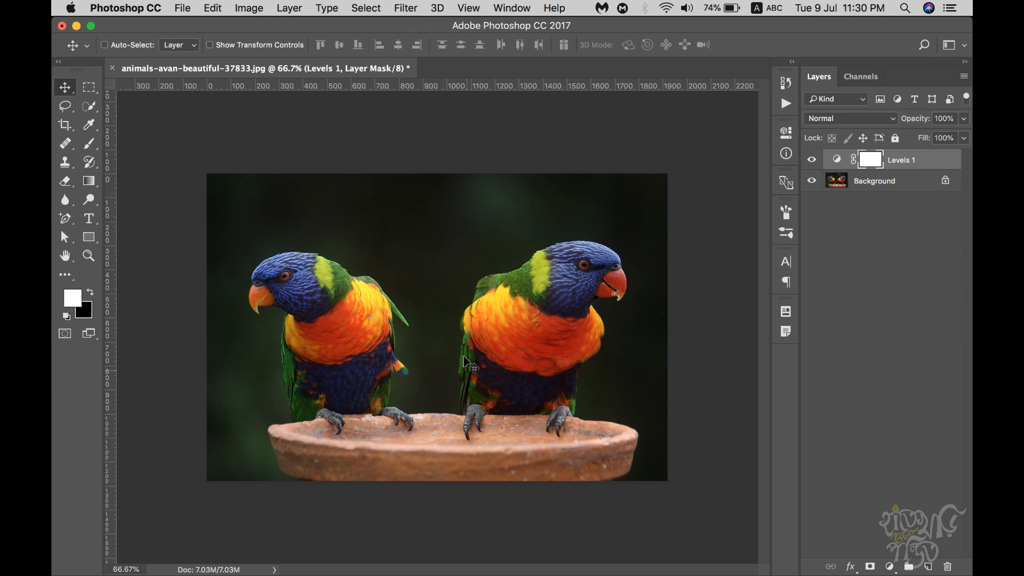
pyautogui.doubleClick(836, 160)
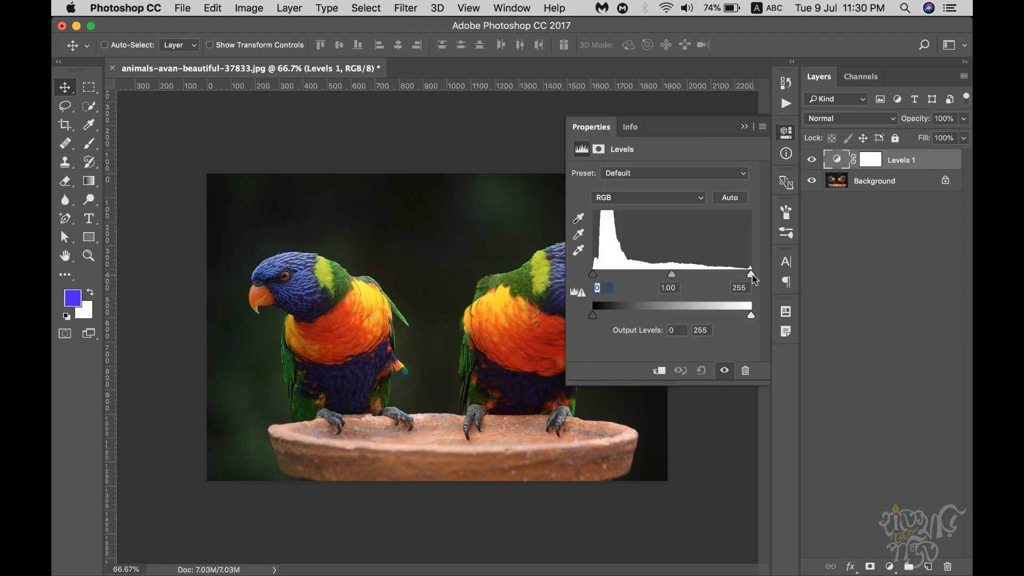
# Step: Try out the highlight and shadow input levels on the RGB channel
pyautogui.moveTo(750, 274)
pyautogui.mouseDown()
pyautogui.moveTo(594, 280)
pyautogui.moveTo(752, 278)
pyautogui.mouseUp()
pyautogui.moveTo(593, 275)
pyautogui.mouseDown()
pyautogui.moveTo(618, 278)
pyautogui.moveTo(588, 275)
pyautogui.mouseUp()
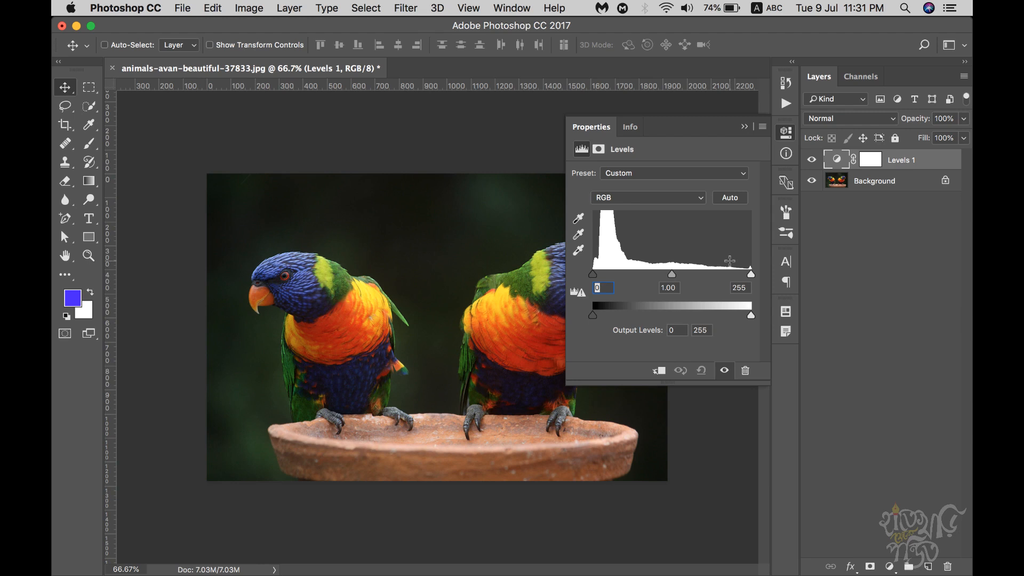
pyautogui.click(889, 566)
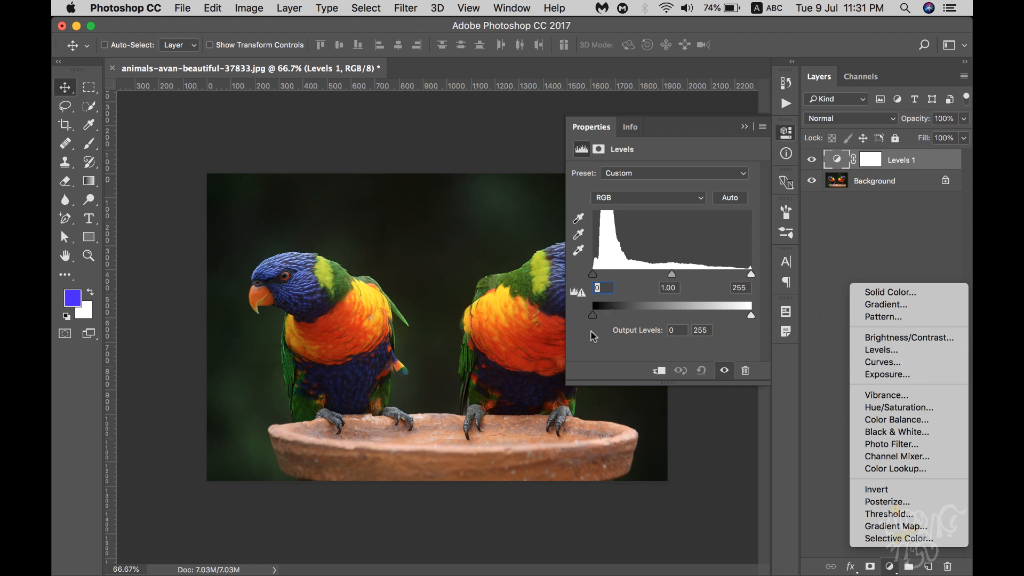
pyautogui.click(604, 191)
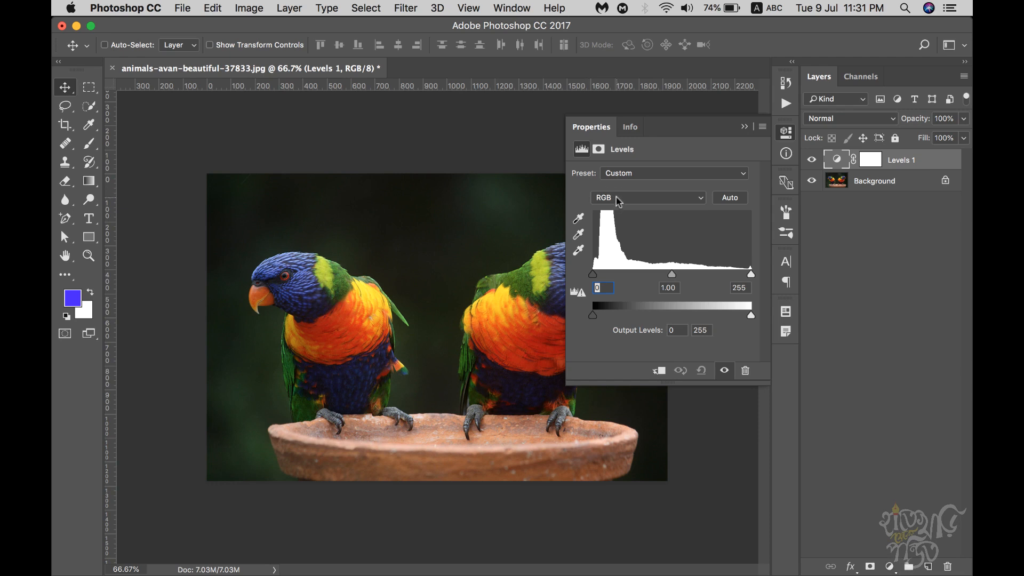
# Step: Switch the Levels adjustment to the Red channel and try out its highlight and shadow input levels
pyautogui.click(617, 199)
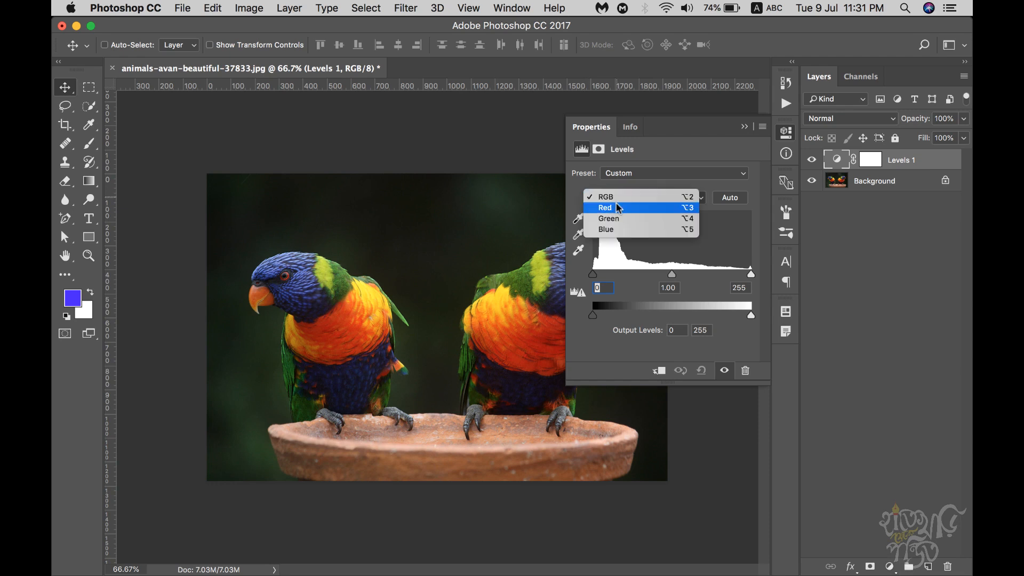
pyautogui.click(617, 207)
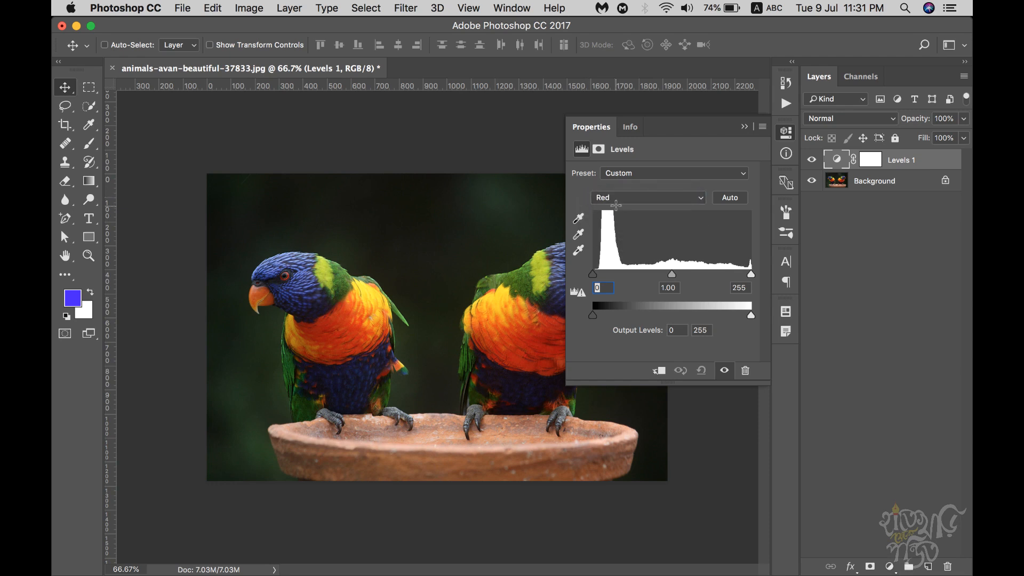
pyautogui.moveTo(751, 277)
pyautogui.mouseDown()
pyautogui.moveTo(686, 276)
pyautogui.moveTo(765, 277)
pyautogui.mouseUp()
pyautogui.moveTo(594, 273); pyautogui.dragTo(573, 275)
# Step: Switch the Levels adjustment to the Green channel and lower its highlight input level to 185
pyautogui.click(617, 201)
pyautogui.click(617, 200)
pyautogui.click(617, 198)
pyautogui.click(617, 208)
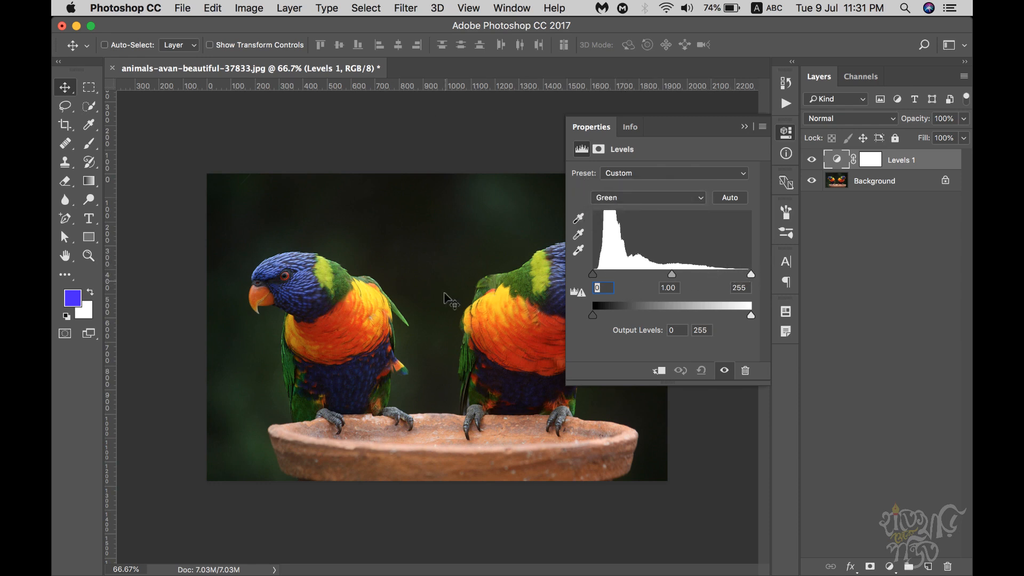
pyautogui.moveTo(591, 275); pyautogui.dragTo(563, 270)
pyautogui.moveTo(751, 277); pyautogui.dragTo(710, 279)
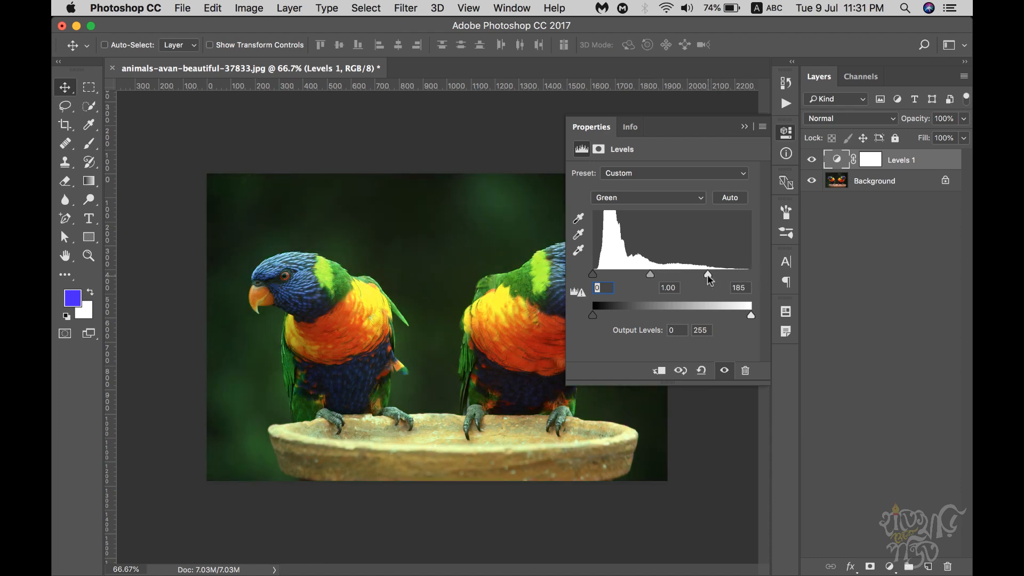
# Step: Switch the Levels adjustment to the Blue channel and lower its highlight input level to 154
pyautogui.press('super+space')
pyautogui.keyDown('super'); pyautogui.click(447, 361); pyautogui.keyUp('super')
pyautogui.moveTo(352, 400); pyautogui.dragTo(383, 356)
pyautogui.keyDown('alt'); pyautogui.click(431, 363); pyautogui.keyUp('alt')
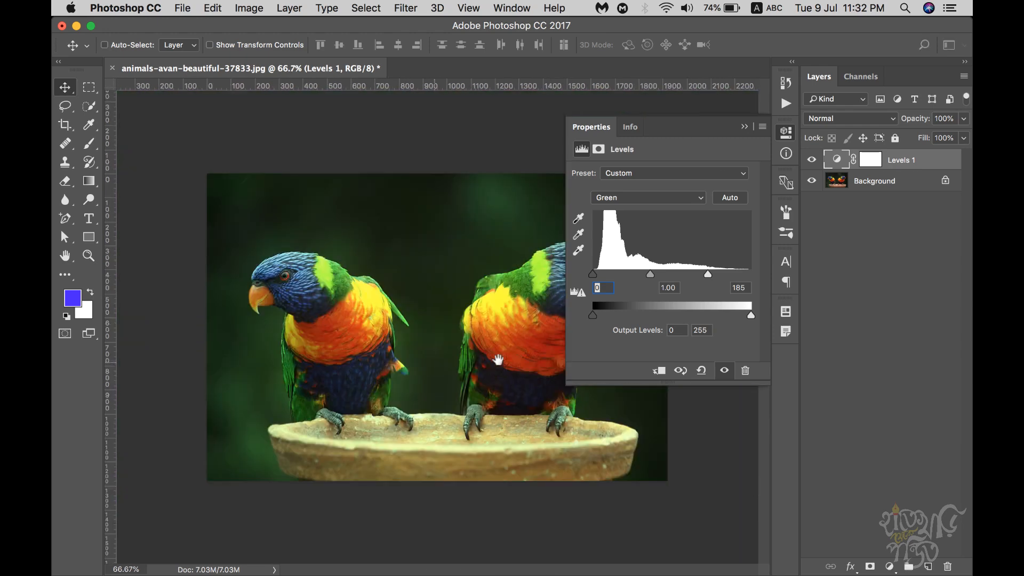
pyautogui.keyDown('super'); pyautogui.click(446, 363); pyautogui.keyUp('super')
pyautogui.moveTo(446, 363); pyautogui.dragTo(535, 350)
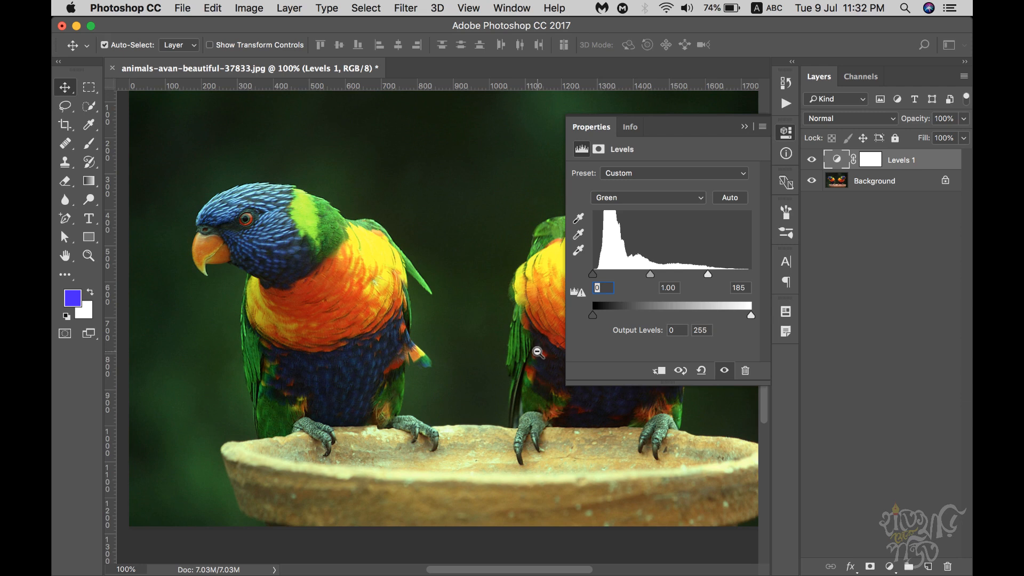
pyautogui.keyDown('alt'); pyautogui.click(459, 339); pyautogui.keyUp('alt')
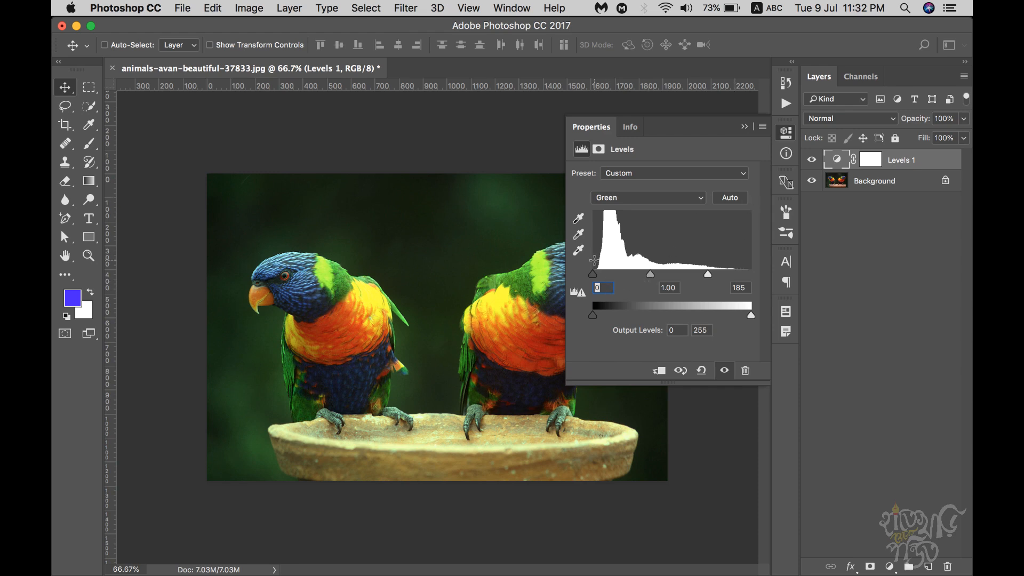
pyautogui.click(628, 198)
pyautogui.click(618, 202)
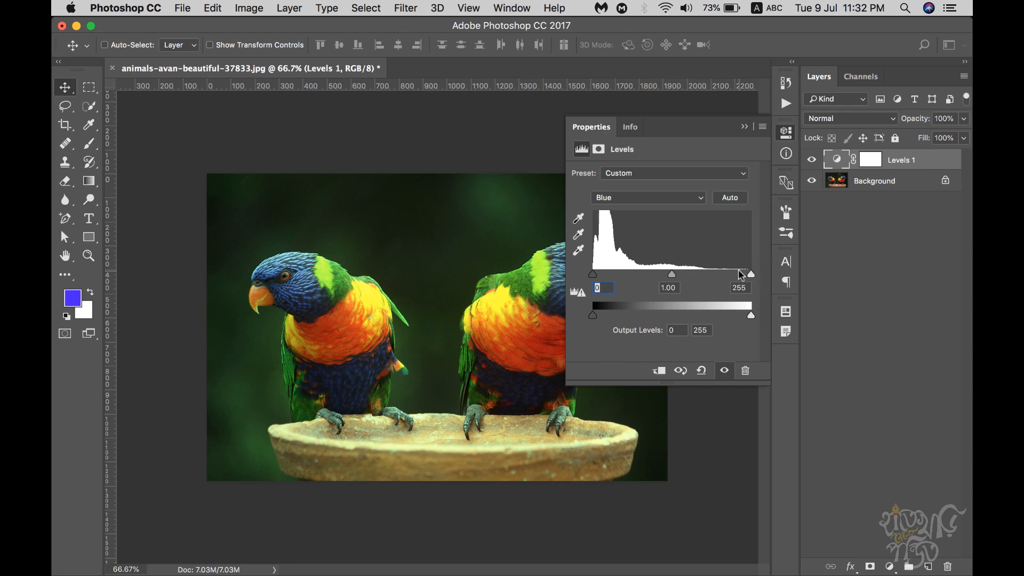
pyautogui.moveTo(753, 277); pyautogui.dragTo(689, 277)
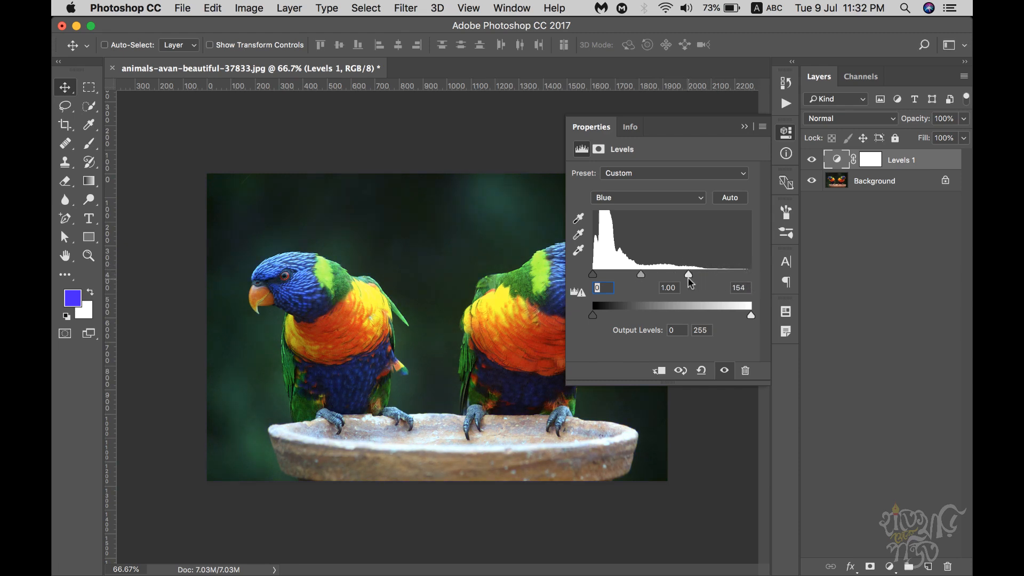
# Step: Inspect the parrots up close and raise the Blue channel's shadow input level to 35
pyautogui.press('super+space')
pyautogui.keyDown('super'); pyautogui.click(452, 401); pyautogui.keyUp('super')
pyautogui.keyDown('alt'); pyautogui.keyDown('super'); pyautogui.click(465, 350); pyautogui.keyUp('super'); pyautogui.keyUp('alt')
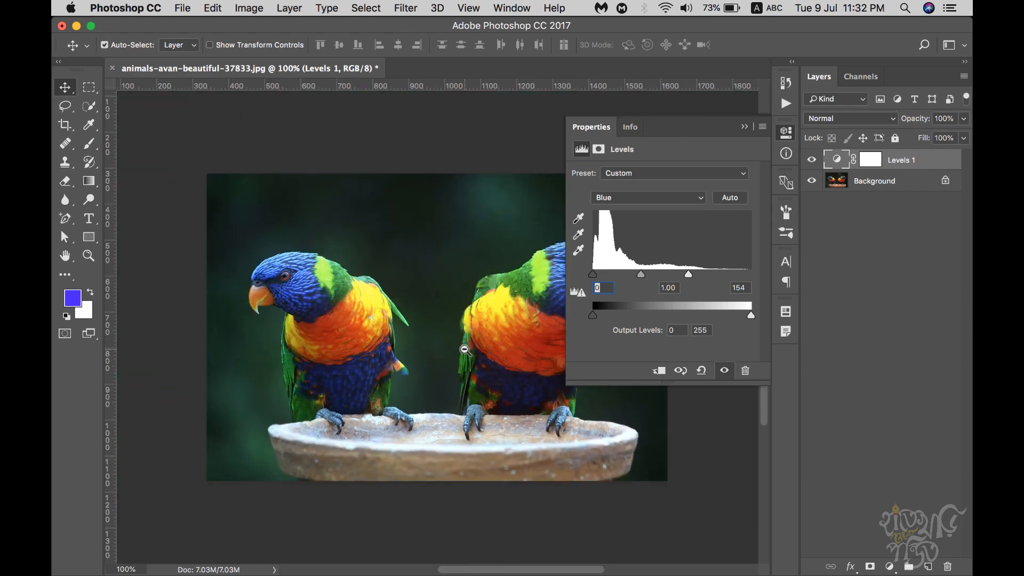
pyautogui.keyDown('super'); pyautogui.click(487, 322); pyautogui.keyUp('super')
pyautogui.moveTo(482, 320); pyautogui.dragTo(411, 271)
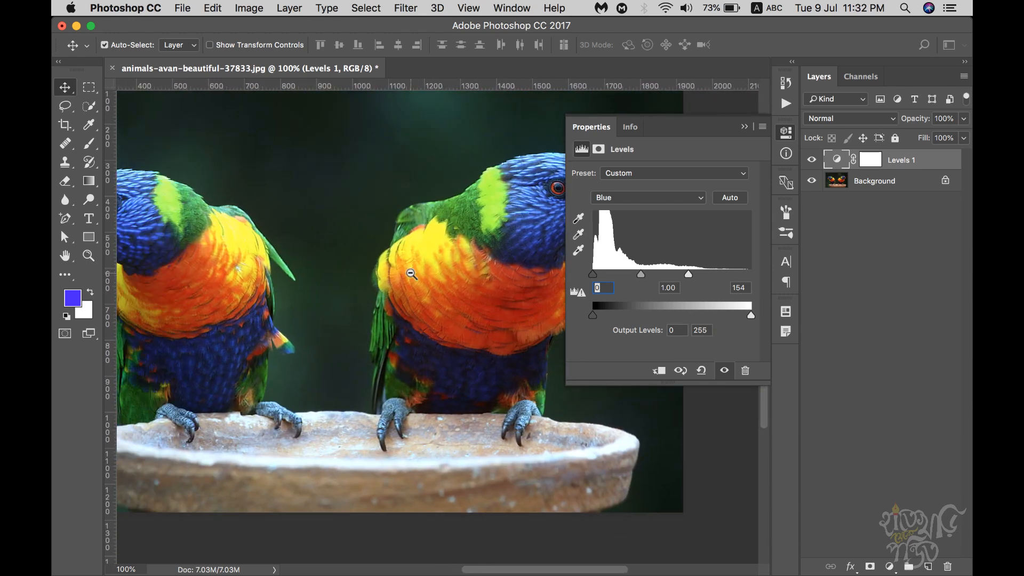
pyautogui.keyDown('alt'); pyautogui.keyDown('super'); pyautogui.click(414, 276); pyautogui.keyUp('super'); pyautogui.keyUp('alt')
pyautogui.moveTo(593, 274); pyautogui.dragTo(616, 277)
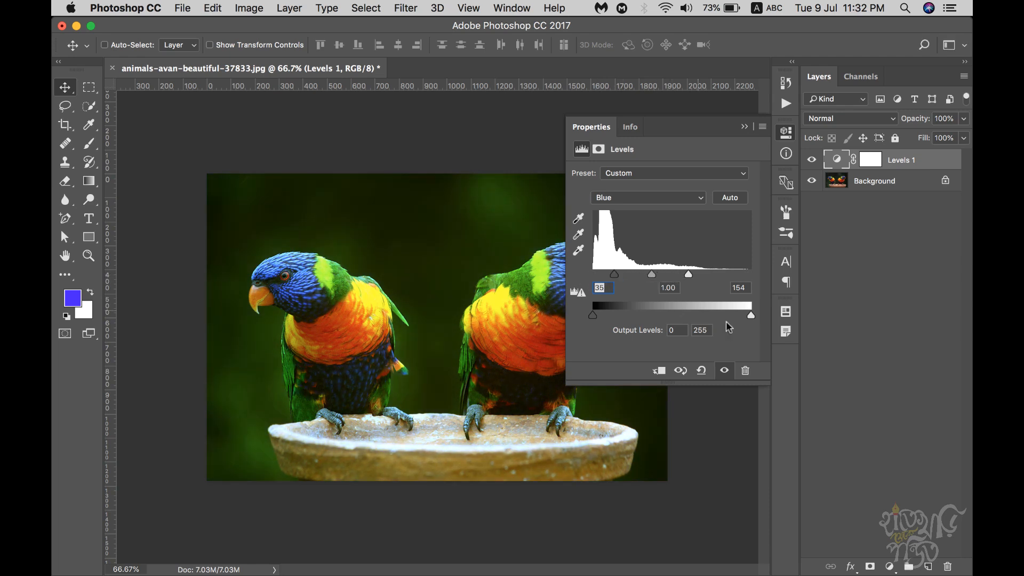
# Step: Try out the Blue channel's output levels, moving the shadow output up to 255 and back to 0
pyautogui.moveTo(751, 317); pyautogui.dragTo(778, 319)
pyautogui.moveTo(593, 318)
pyautogui.mouseDown()
pyautogui.moveTo(765, 320)
pyautogui.moveTo(591, 319)
pyautogui.mouseUp()
pyautogui.moveTo(752, 318)
pyautogui.mouseDown()
pyautogui.moveTo(580, 312)
pyautogui.moveTo(747, 324)
pyautogui.mouseUp()
pyautogui.moveTo(592, 315); pyautogui.dragTo(752, 319)
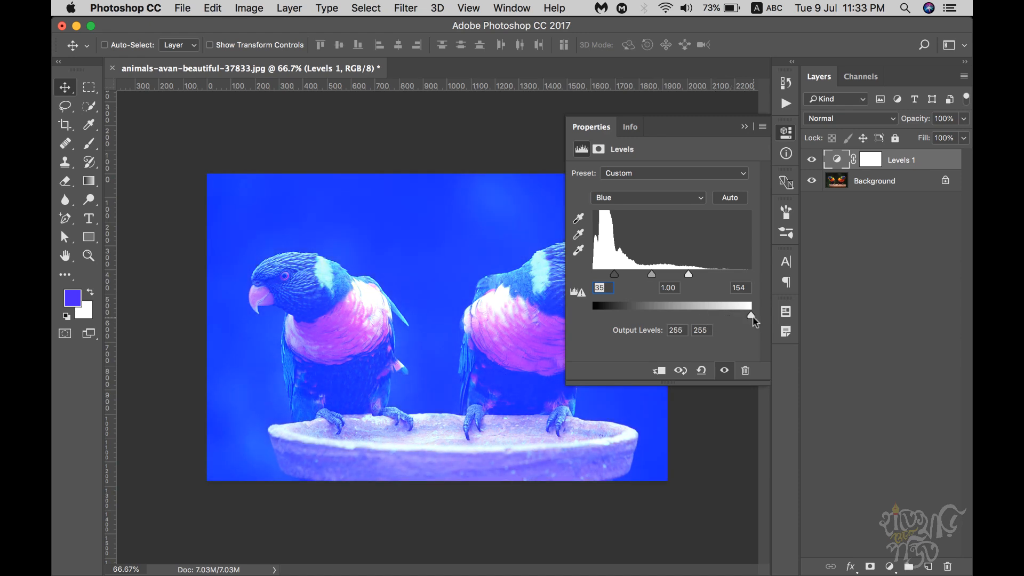
pyautogui.moveTo(753, 316); pyautogui.dragTo(592, 316)
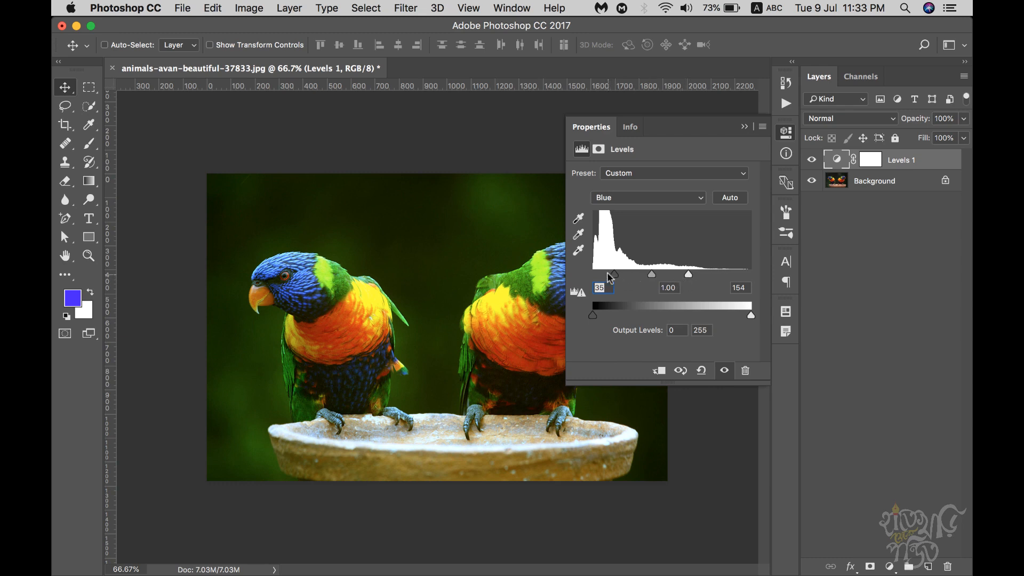
# Step: Sample a black point on the first parrot's blue neck, and set the Blue input levels to 0 and 119
pyautogui.moveTo(614, 275)
pyautogui.mouseDown()
pyautogui.moveTo(593, 276)
pyautogui.moveTo(622, 278)
pyautogui.mouseUp()
pyautogui.click(578, 219)
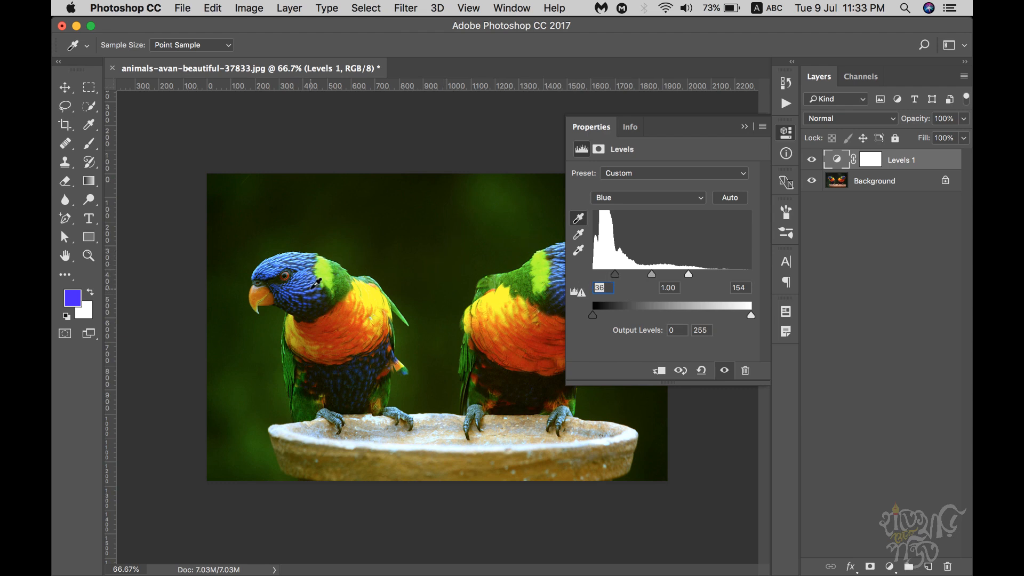
pyautogui.click(315, 284)
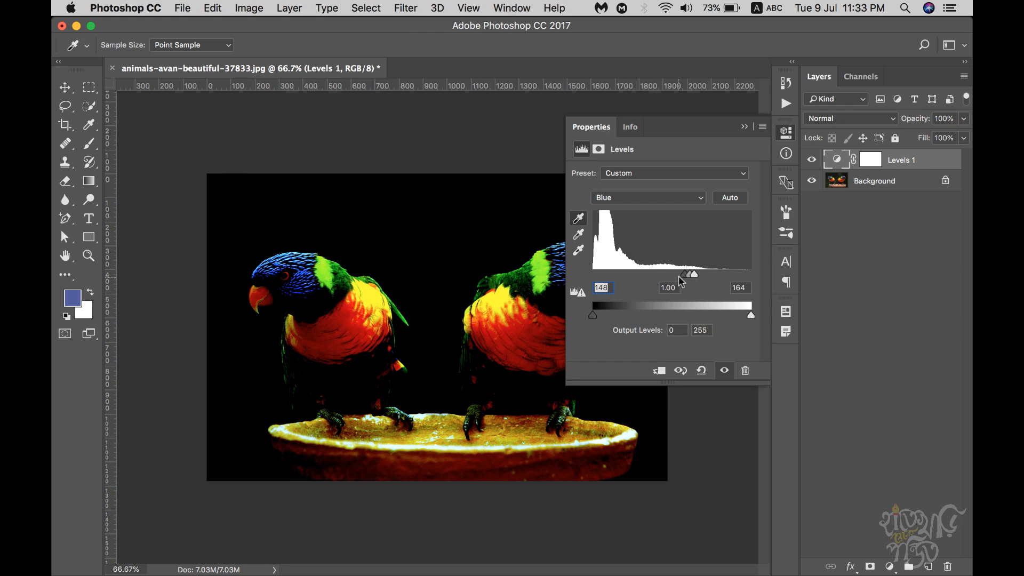
pyautogui.moveTo(687, 274); pyautogui.dragTo(586, 274)
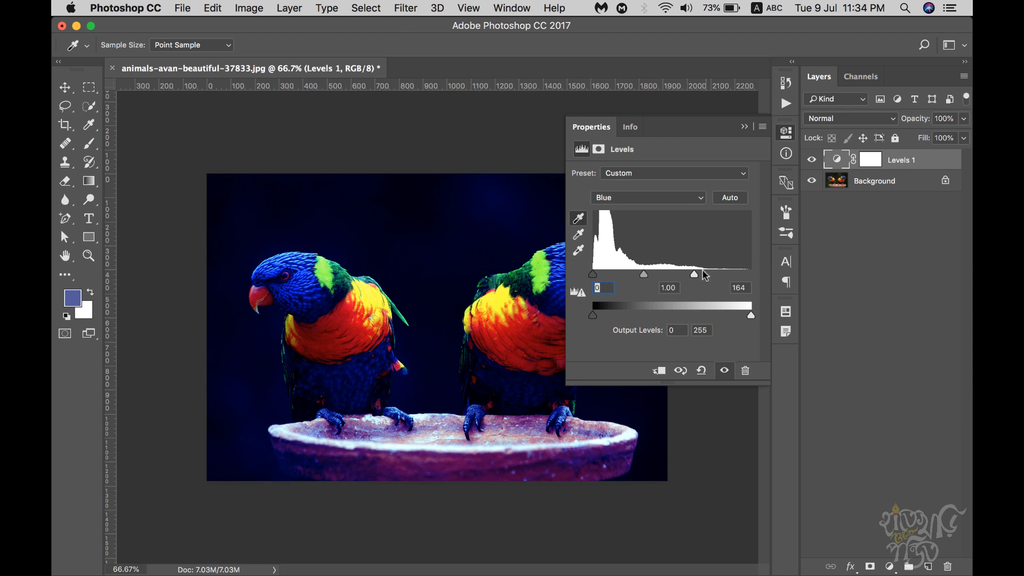
pyautogui.moveTo(693, 274); pyautogui.dragTo(666, 274)
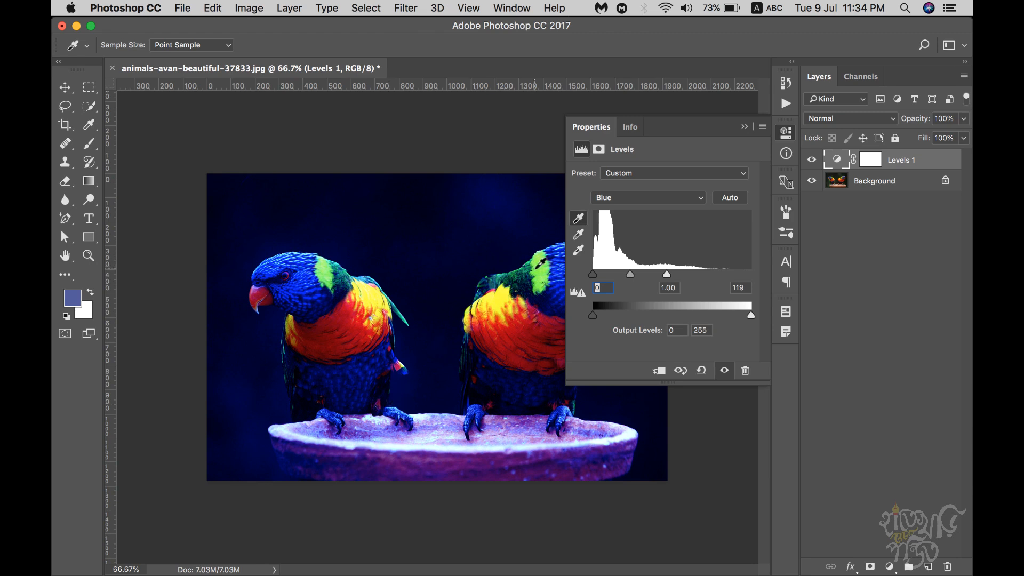
# Step: Sample a white point on the first parrot's green neck feathers, and reset the Blue highlight input level to 255
pyautogui.click(580, 235)
pyautogui.click(631, 197)
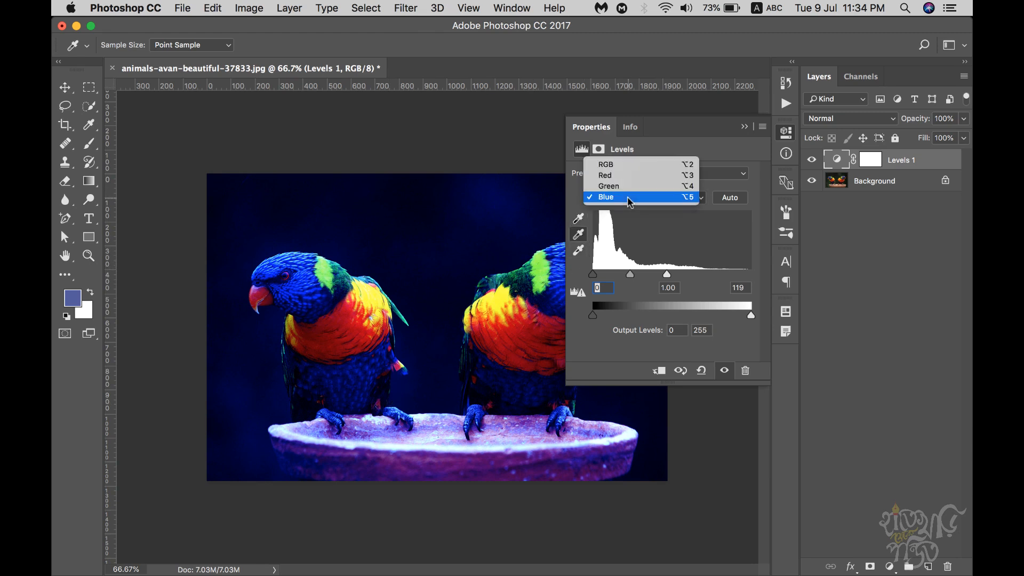
pyautogui.click(574, 202)
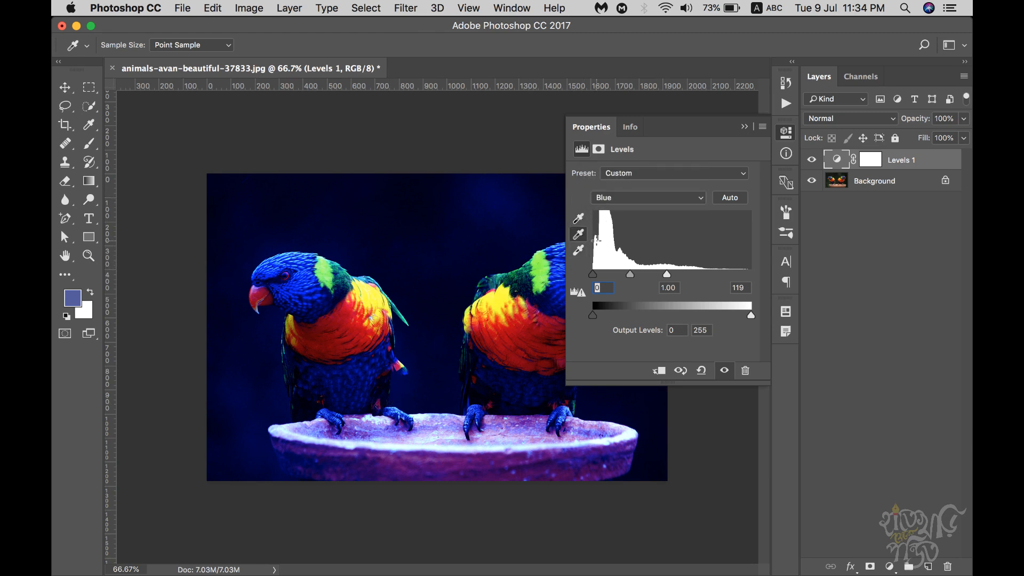
pyautogui.click(578, 252)
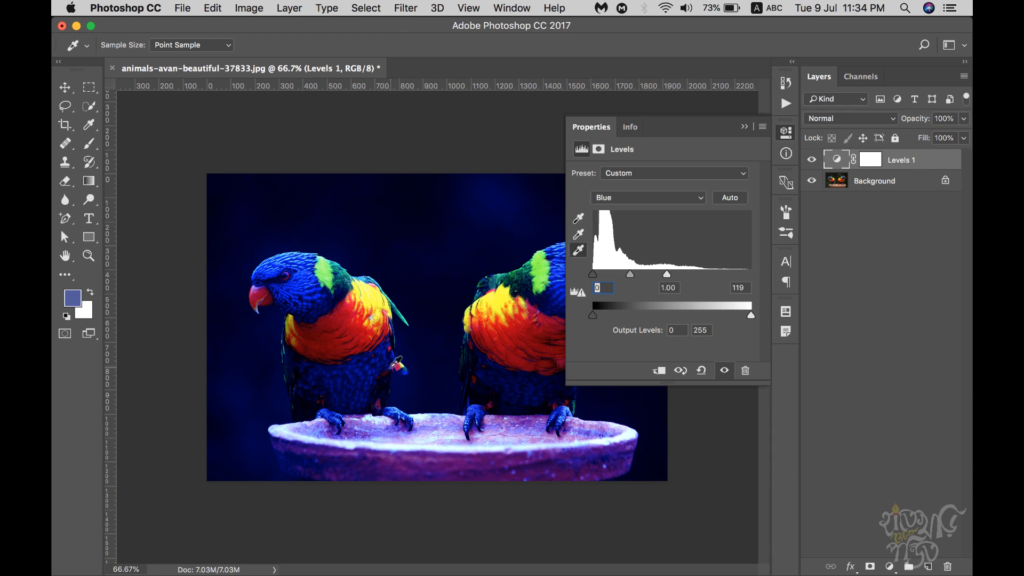
pyautogui.click(346, 275)
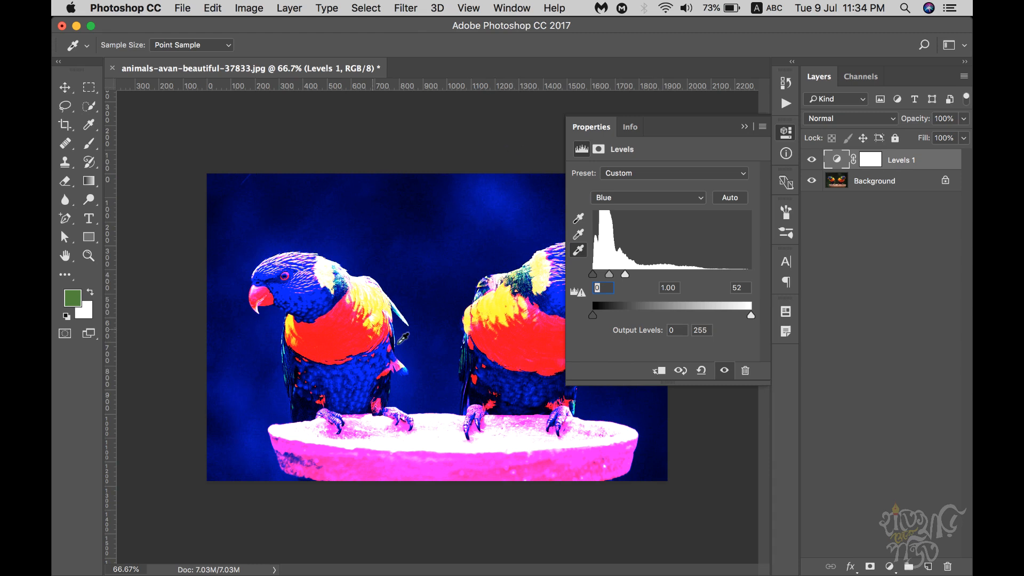
pyautogui.moveTo(628, 276); pyautogui.dragTo(762, 277)
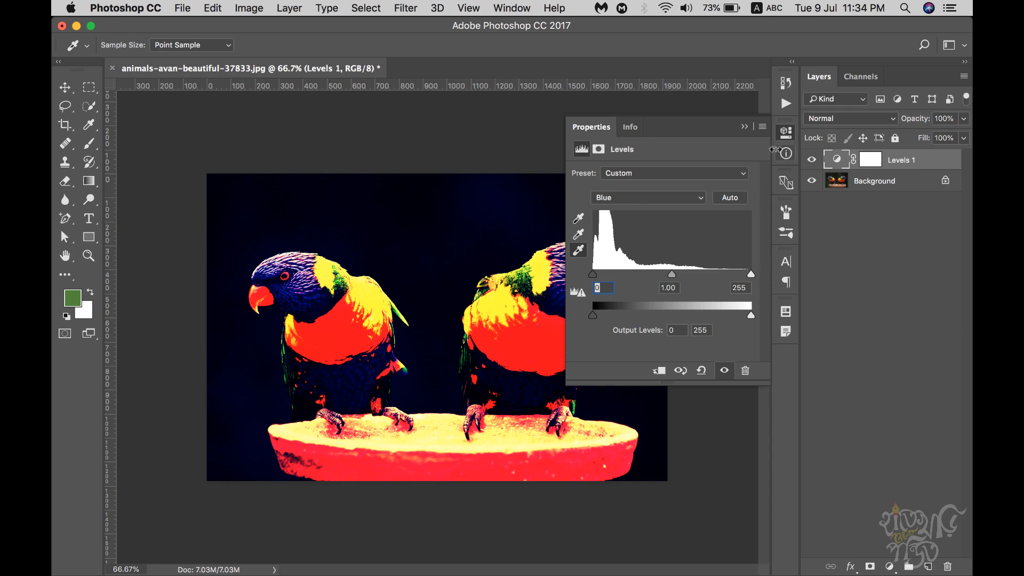
# Step: Collapse the Levels settings and examine the adjusted photo of both parrots up close
pyautogui.click(744, 127)
pyautogui.keyDown('super'); pyautogui.click(469, 430); pyautogui.keyUp('super')
pyautogui.keyDown('alt'); pyautogui.keyDown('super'); pyautogui.click(519, 342); pyautogui.keyUp('super'); pyautogui.keyUp('alt')
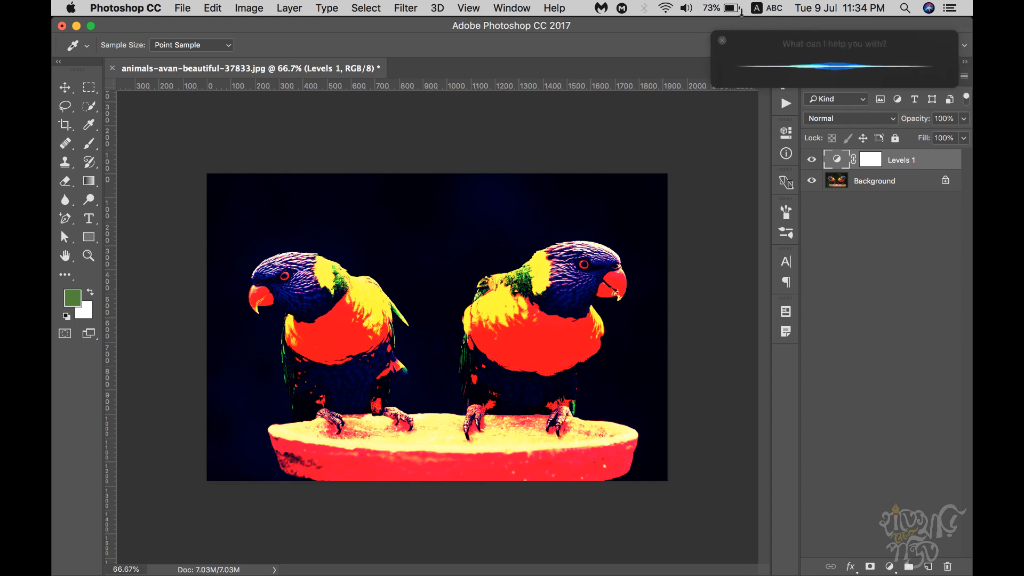
pyautogui.keyDown('super'); pyautogui.click(459, 315); pyautogui.keyUp('super')
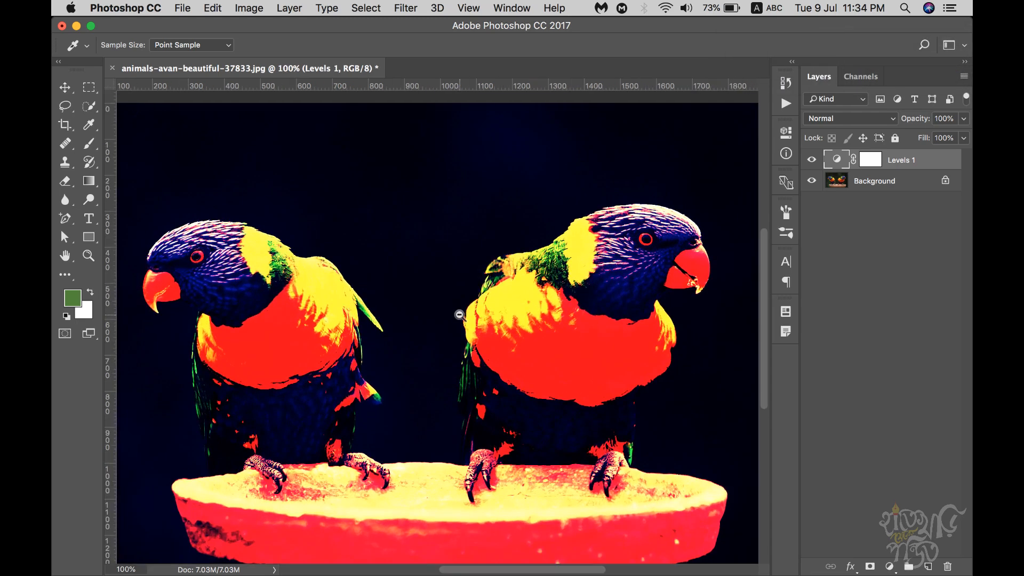
pyautogui.keyDown('alt'); pyautogui.keyDown('super'); pyautogui.click(459, 314); pyautogui.keyUp('super'); pyautogui.keyUp('alt')
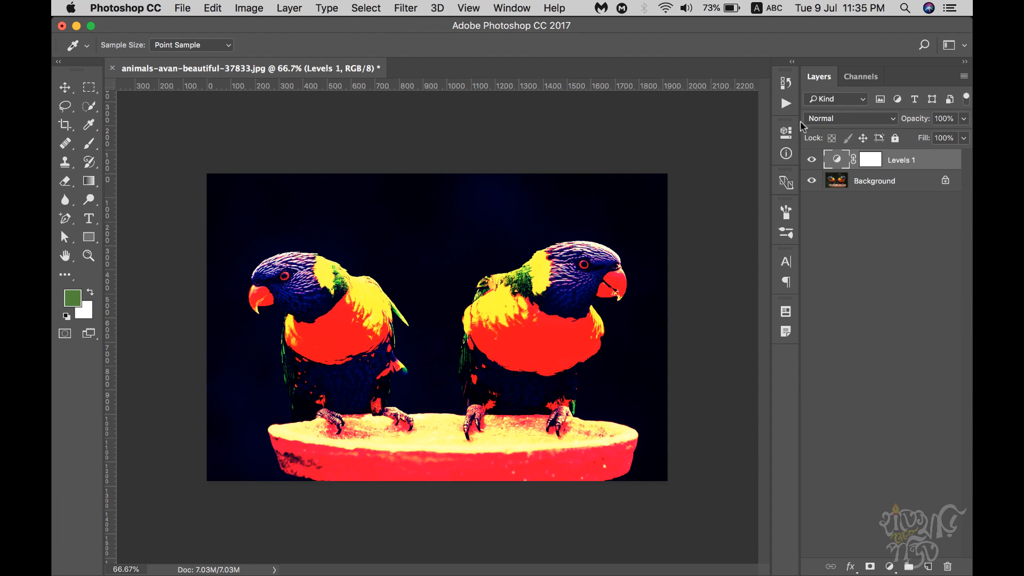
# Step: Compare the photo with the Levels layer hidden and shown, and delete the Levels layer
pyautogui.click(810, 160)
pyautogui.click(811, 160)
pyautogui.click(810, 160)
pyautogui.keyDown('super'); pyautogui.click(439, 484); pyautogui.keyUp('super')
pyautogui.moveTo(440, 326); pyautogui.dragTo(396, 371)
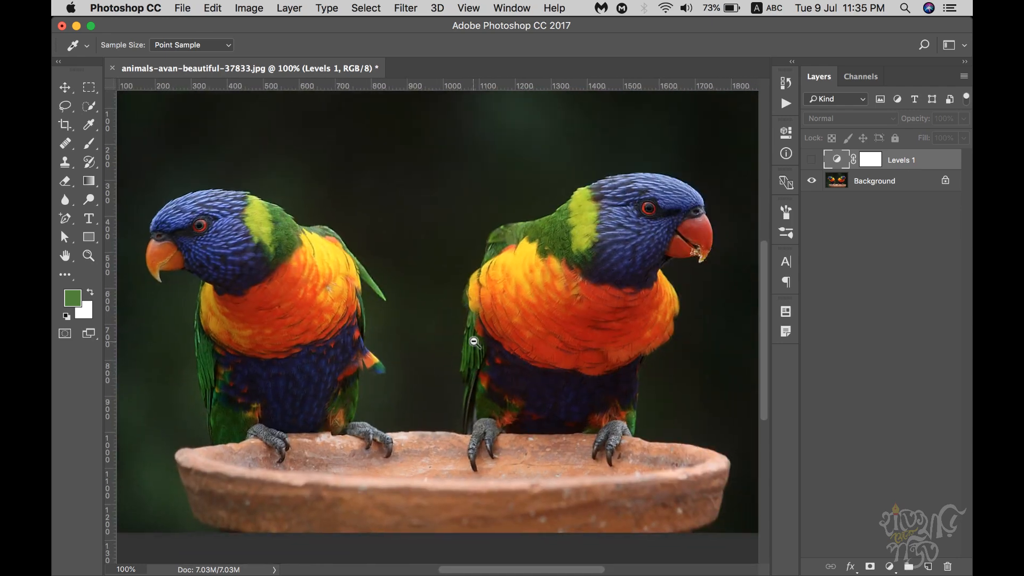
pyautogui.press('super+minus')
pyautogui.click(811, 160)
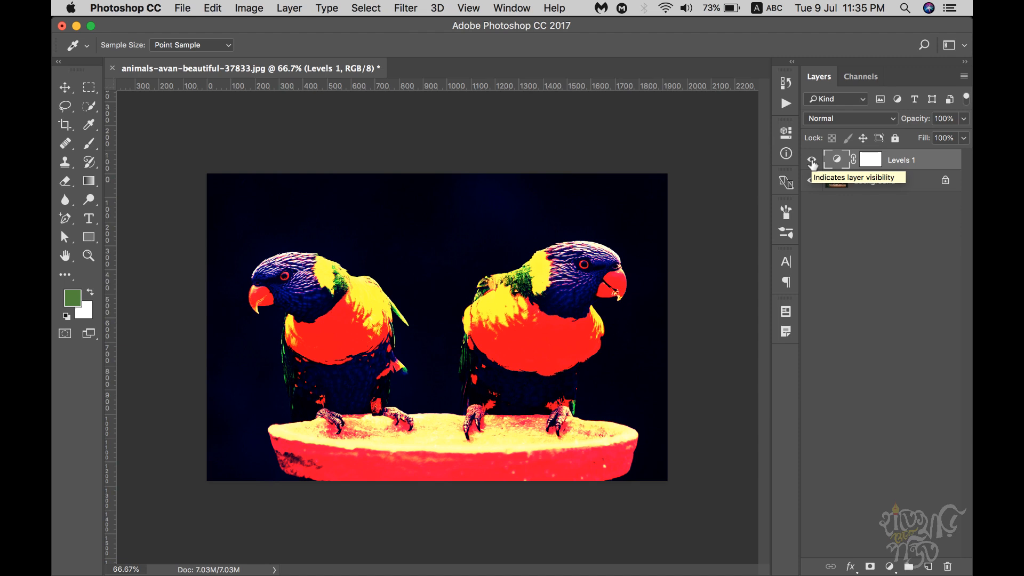
pyautogui.press('BackSpace')
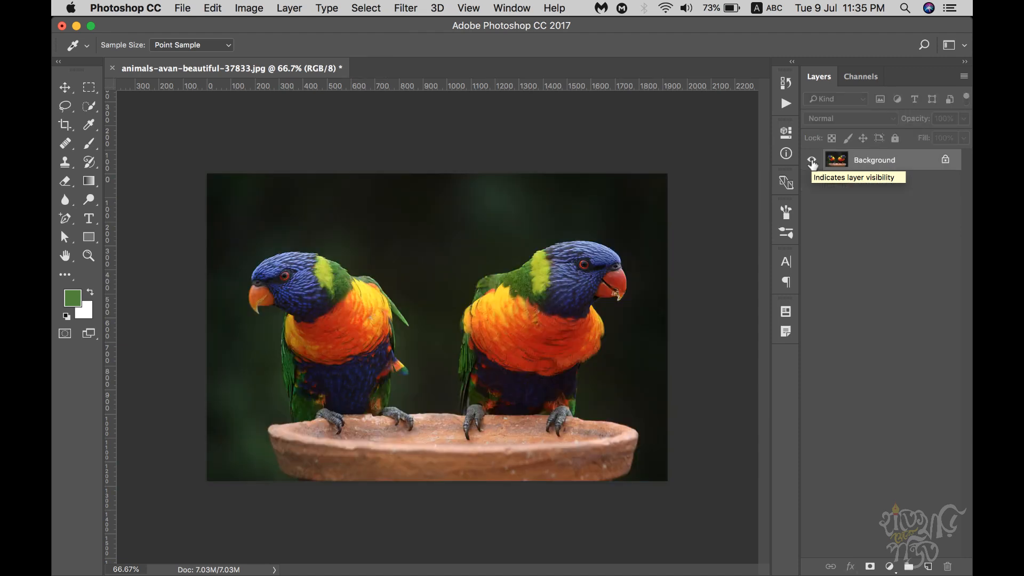
# Step: Add a Curves adjustment layer and move its RGB white point inward to brighten the photo
pyautogui.click(888, 566)
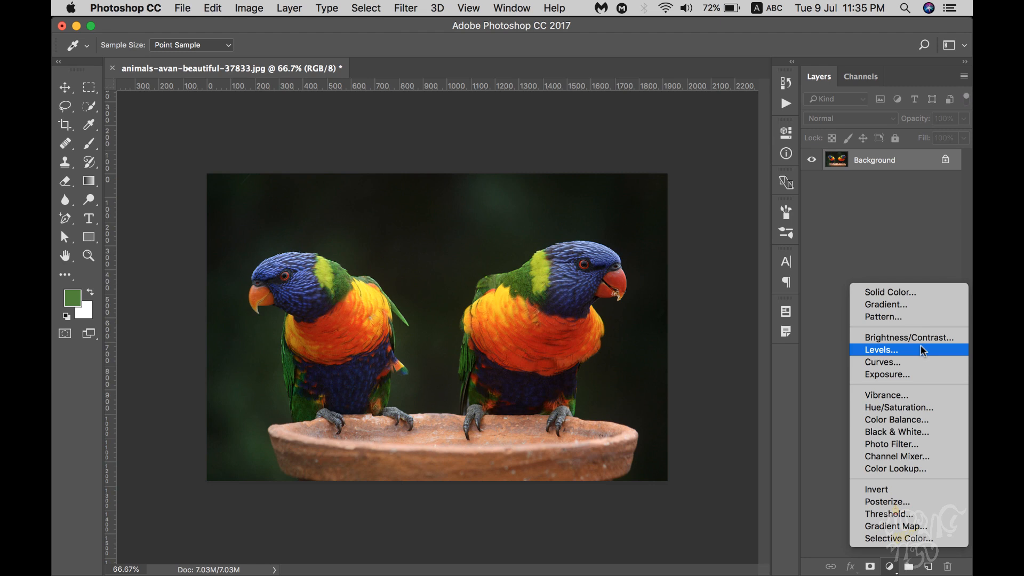
pyautogui.click(915, 361)
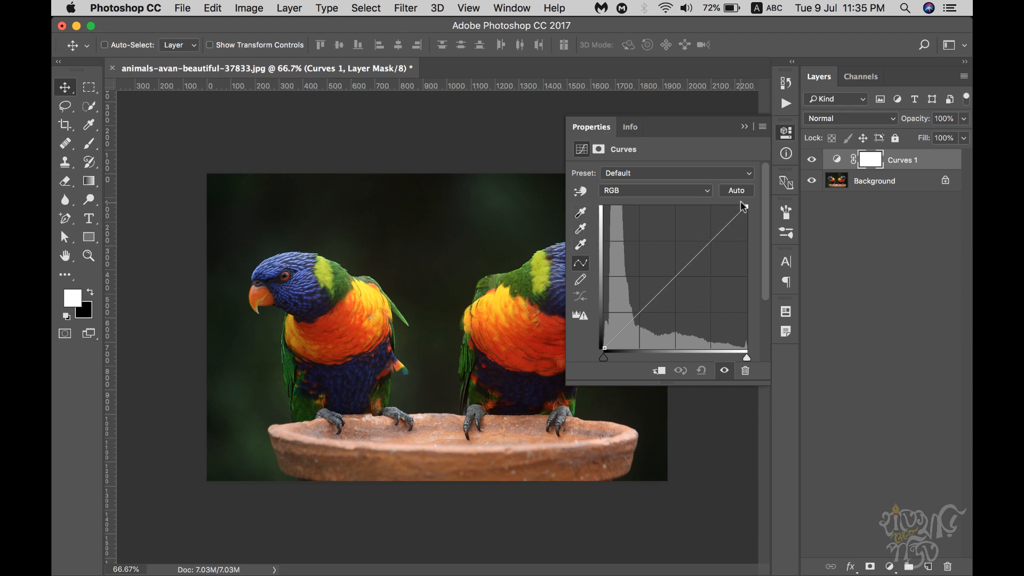
pyautogui.moveTo(747, 206)
pyautogui.mouseDown()
pyautogui.moveTo(753, 323)
pyautogui.moveTo(749, 198)
pyautogui.mouseUp()
pyautogui.moveTo(747, 206); pyautogui.dragTo(705, 206)
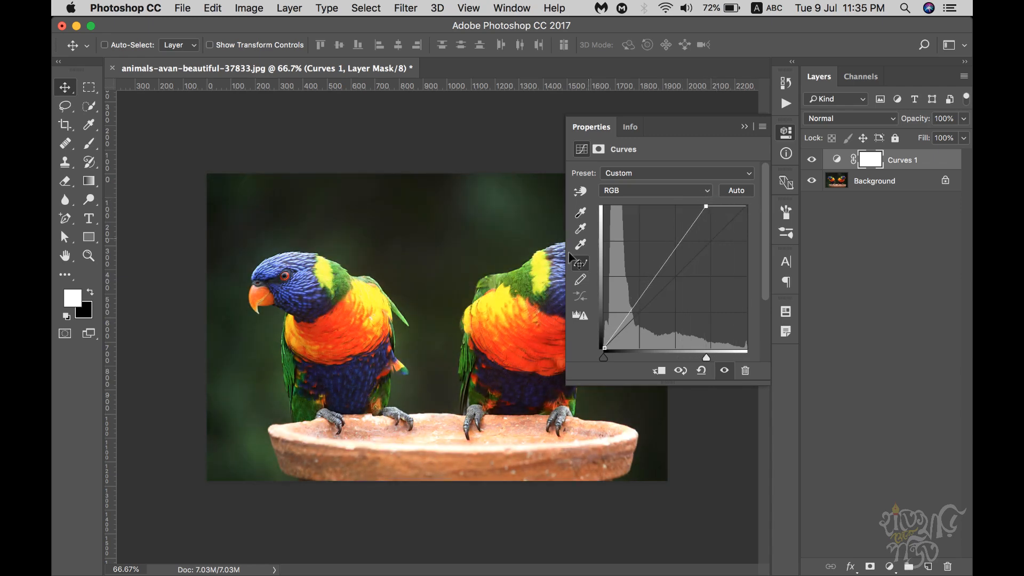
# Step: Examine the effect of the Curves adjustment on the parrots and the bowl up close
pyautogui.click(420, 326)
pyautogui.moveTo(439, 336); pyautogui.dragTo(379, 277)
pyautogui.moveTo(435, 316); pyautogui.dragTo(560, 423)
pyautogui.moveTo(508, 398); pyautogui.dragTo(443, 341)
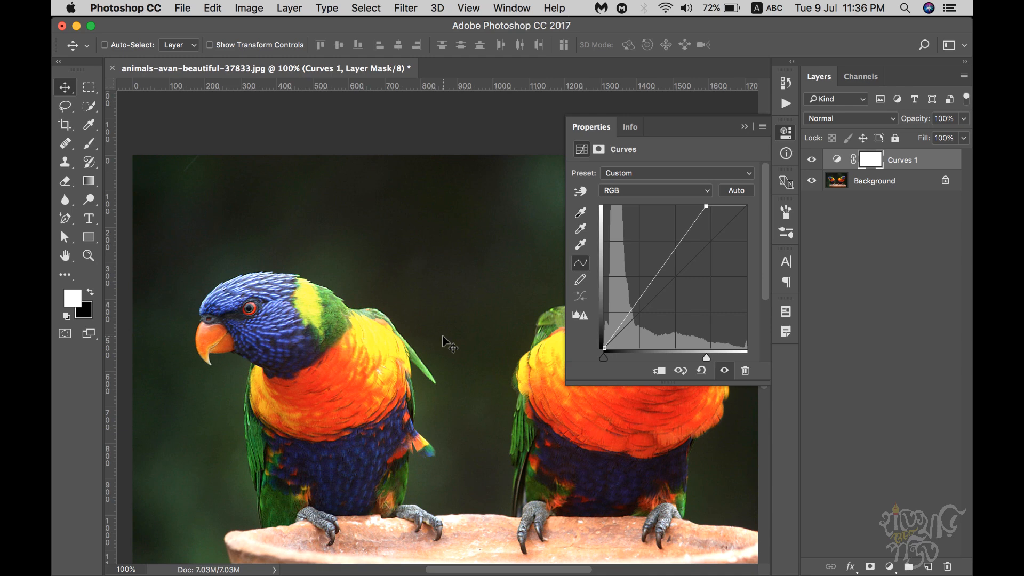
pyautogui.moveTo(470, 400); pyautogui.dragTo(468, 354)
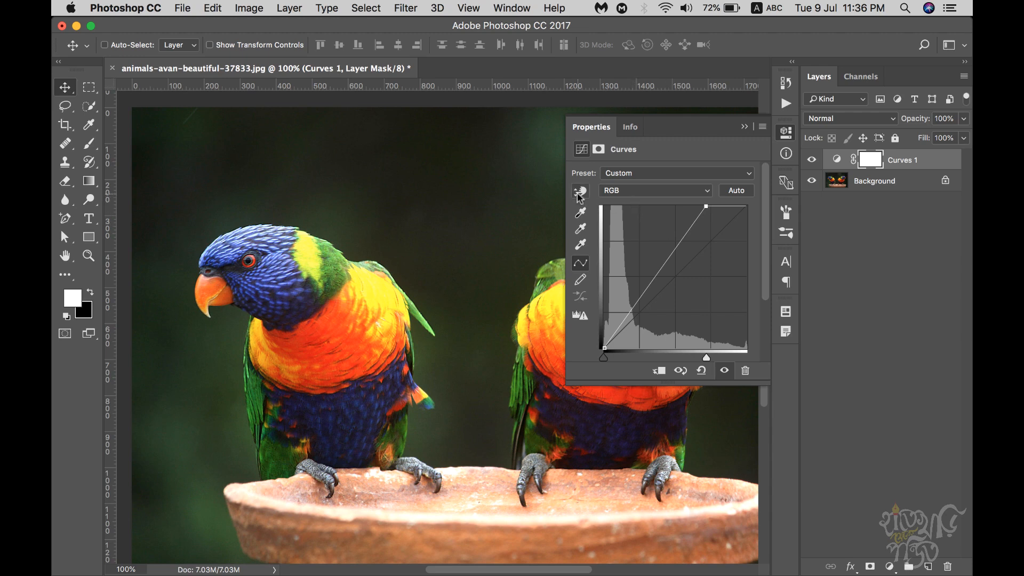
pyautogui.press('super+minus')
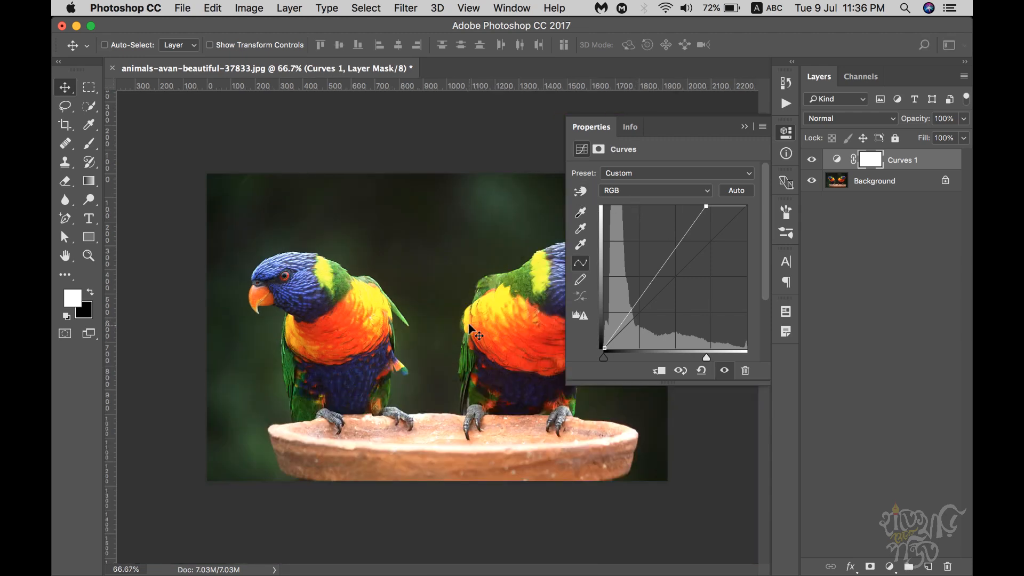
pyautogui.scroll(1, 430, 338)
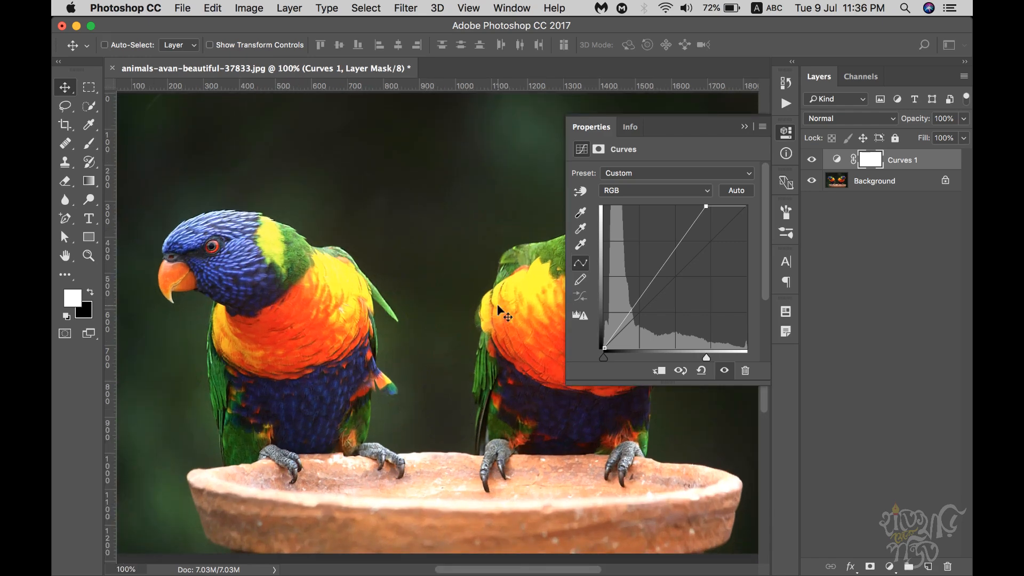
pyautogui.press('super+minus')
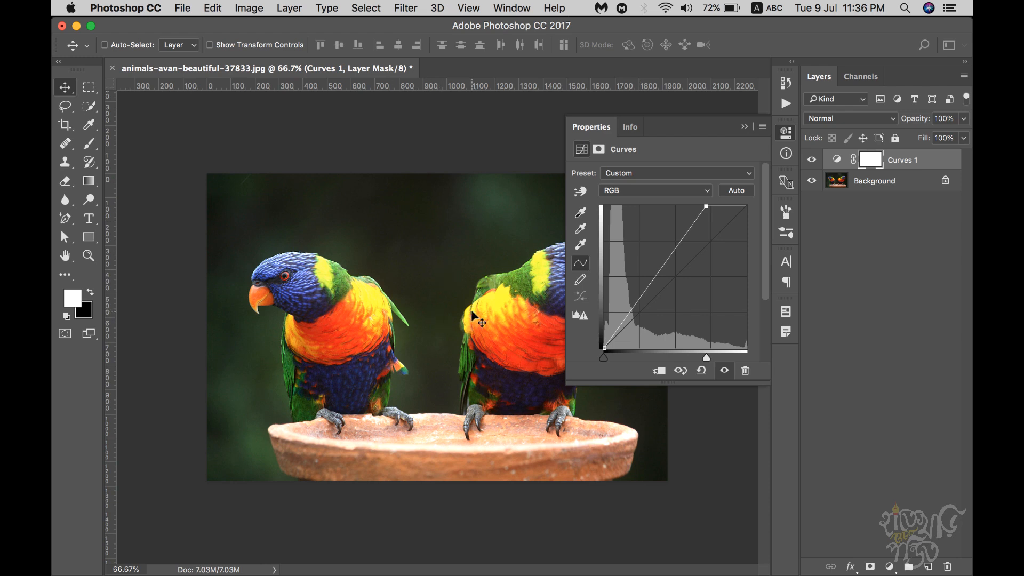
pyautogui.scroll(1, 366, 272)
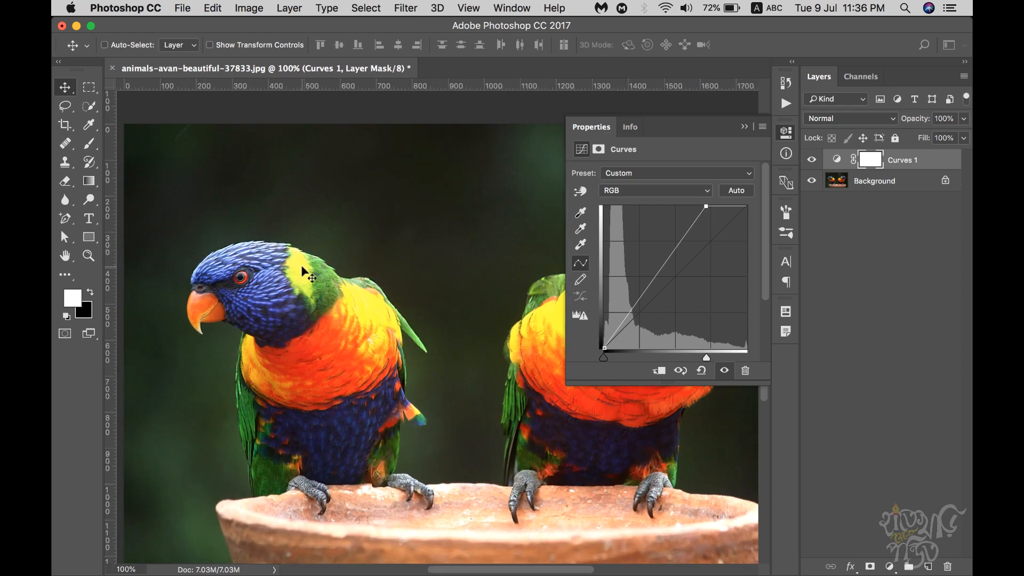
# Step: Try the on-image Curves adjustment by brightening tones sampled on the left parrot's neck and the right parrot's green shoulder
pyautogui.click(581, 195)
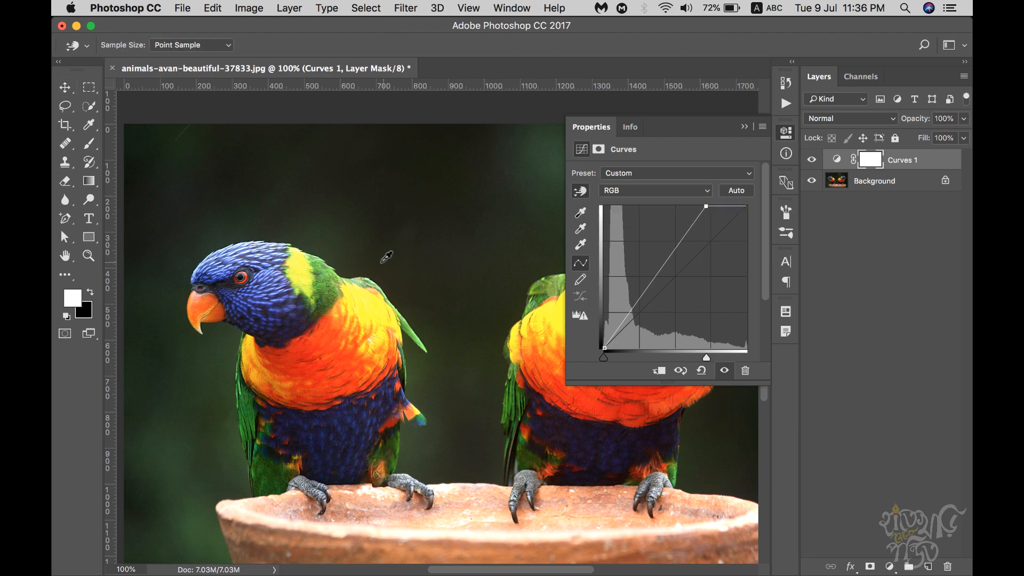
pyautogui.press('super+minus')
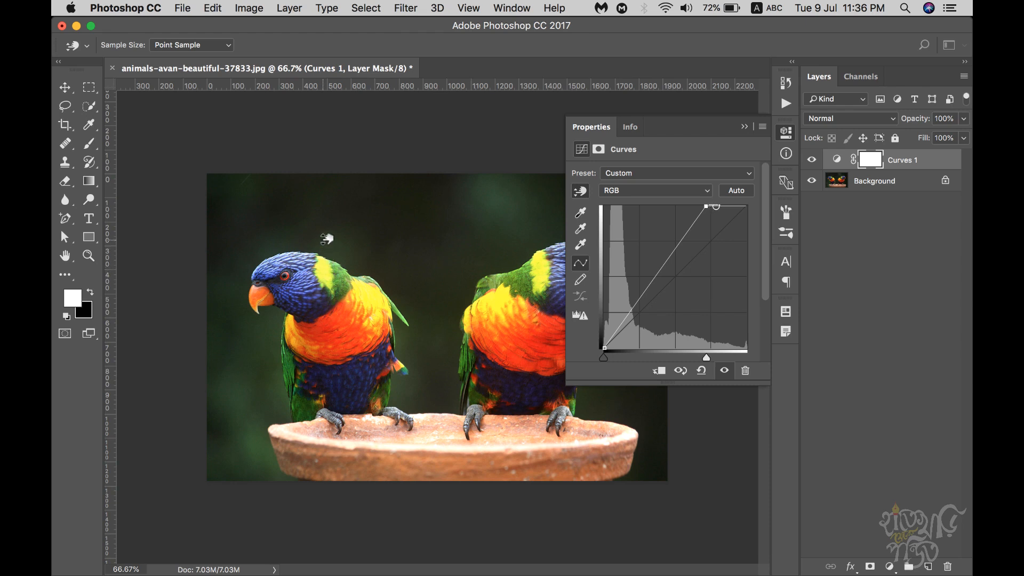
pyautogui.moveTo(328, 258)
pyautogui.mouseDown()
pyautogui.moveTo(330, 298)
pyautogui.moveTo(325, 250)
pyautogui.moveTo(338, 424)
pyautogui.moveTo(352, 192)
pyautogui.mouseUp()
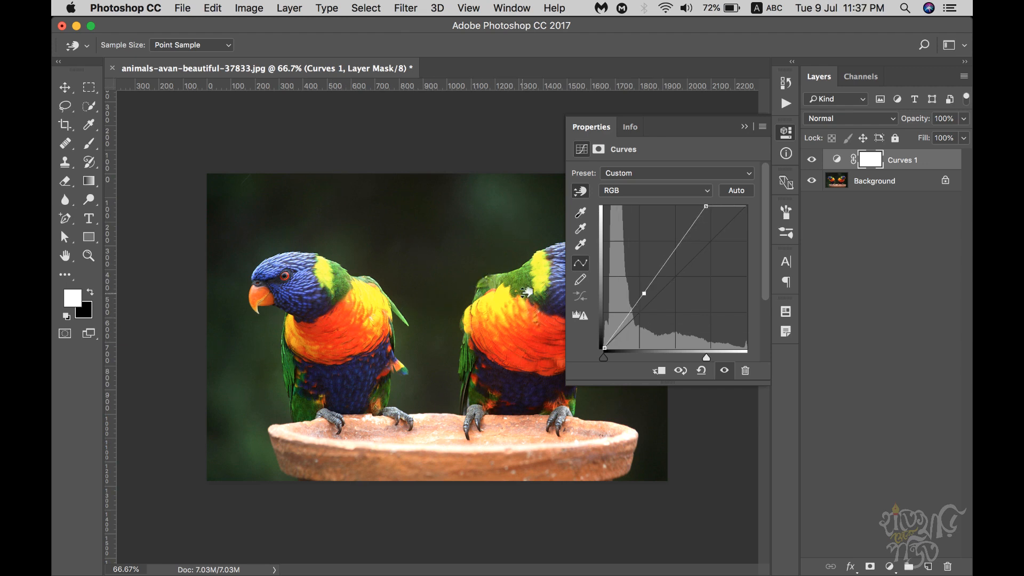
pyautogui.moveTo(528, 294); pyautogui.dragTo(525, 209)
pyautogui.press('super+z')
# Step: Try brightening tones sampled on the right parrot's orange breast and the dark green background, undoing each change
pyautogui.moveTo(476, 319); pyautogui.dragTo(479, 260)
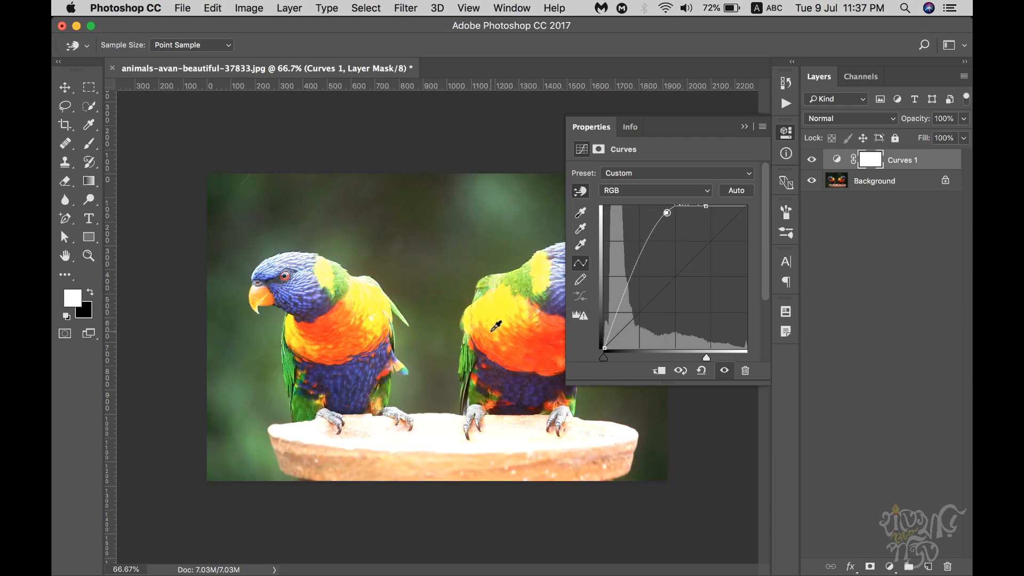
pyautogui.press('super+z')
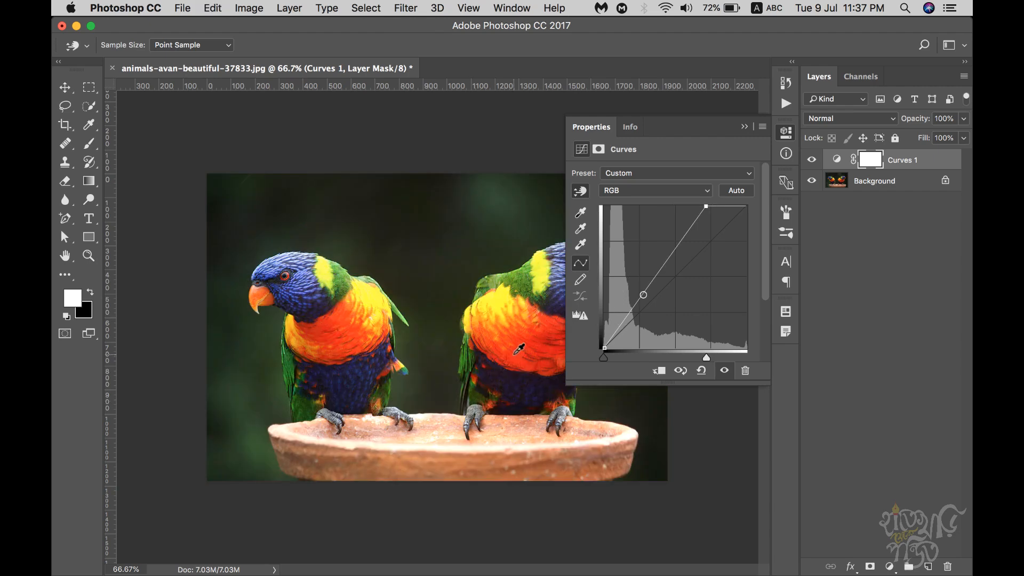
pyautogui.moveTo(533, 355); pyautogui.dragTo(534, 272)
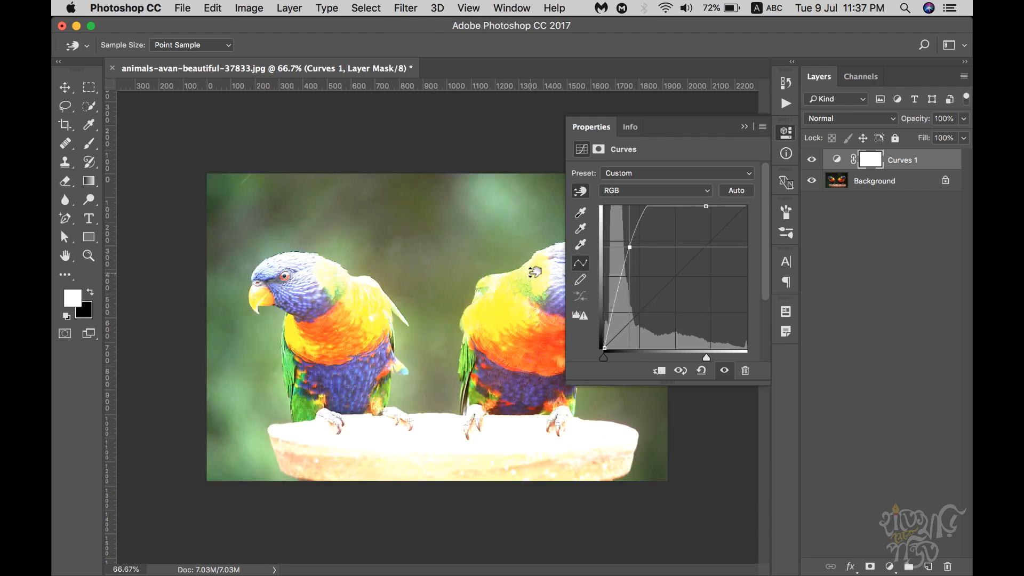
pyautogui.press('super+z')
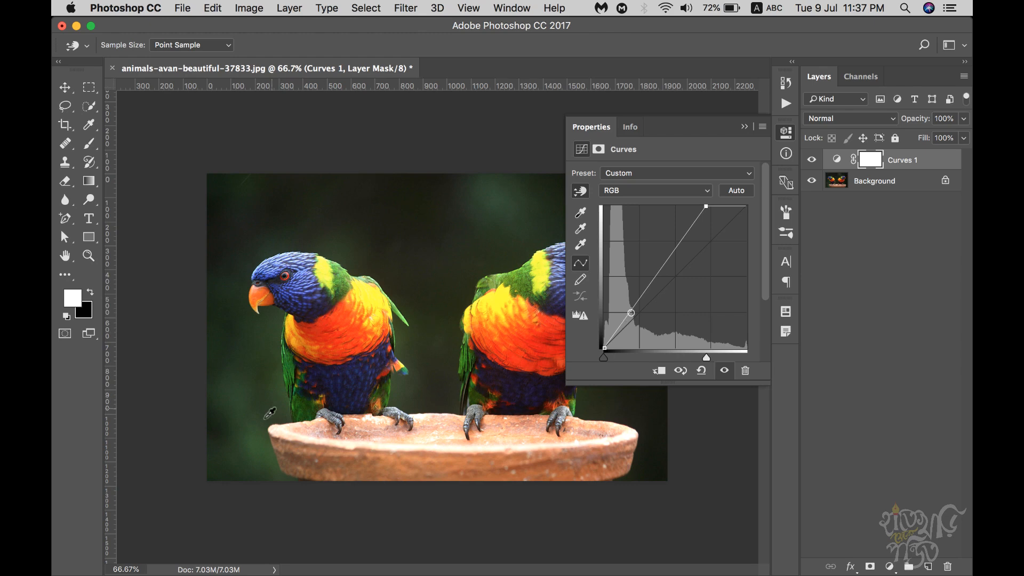
pyautogui.moveTo(233, 461); pyautogui.dragTo(224, 388)
pyautogui.press('super+z')
# Step: Try raising the RGB curve from tones sampled on the left parrot's shoulder, wing edge and blue head, and undo the head adjustment
pyautogui.moveTo(378, 302); pyautogui.dragTo(365, 307)
pyautogui.moveTo(389, 315); pyautogui.dragTo(391, 317)
pyautogui.moveTo(400, 301); pyautogui.dragTo(408, 253)
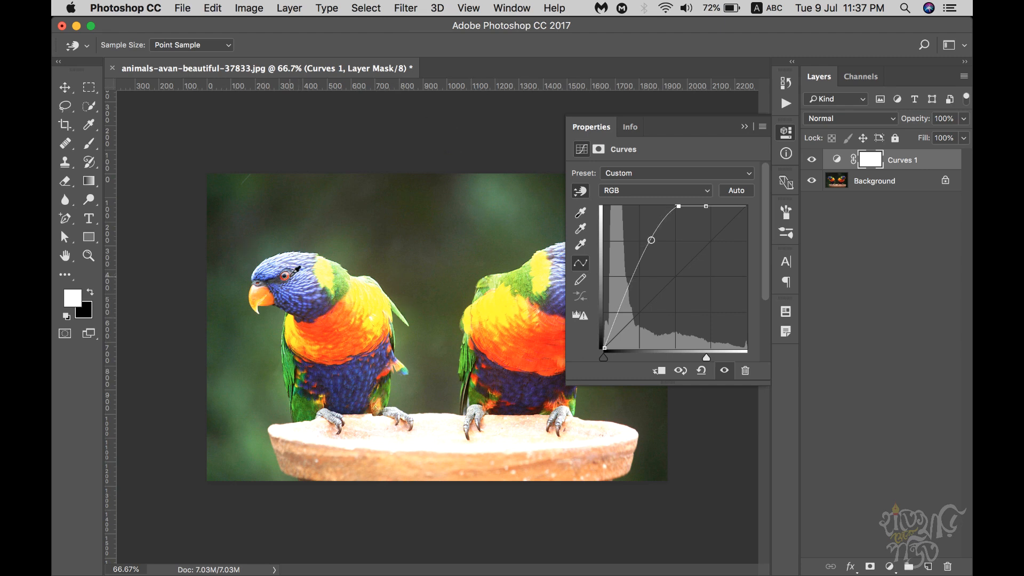
pyautogui.moveTo(295, 270); pyautogui.dragTo(297, 229)
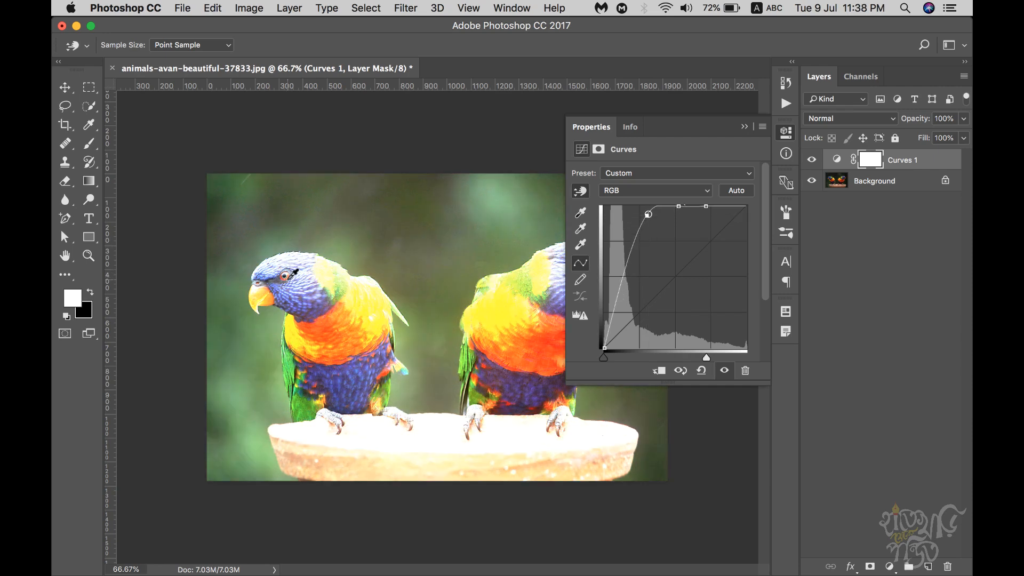
pyautogui.press('super+z')
pyautogui.press('super+z')
# Step: Try darkening tones sampled on the left parrot's head and the right parrot's blue belly, undoing each change
pyautogui.moveTo(293, 285); pyautogui.dragTo(312, 408)
pyautogui.press('super+z')
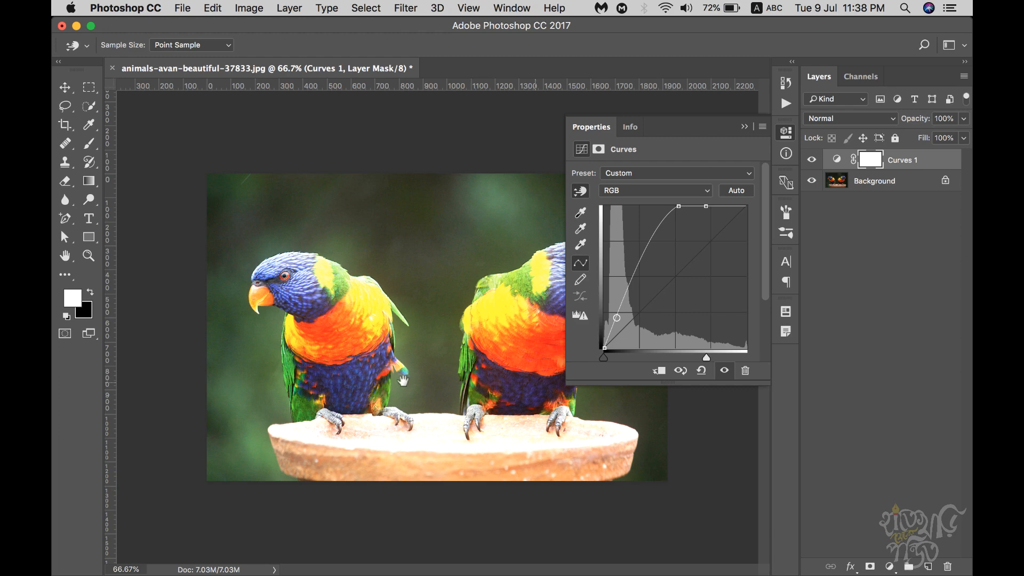
pyautogui.moveTo(519, 390); pyautogui.dragTo(516, 435)
pyautogui.press('super+z')
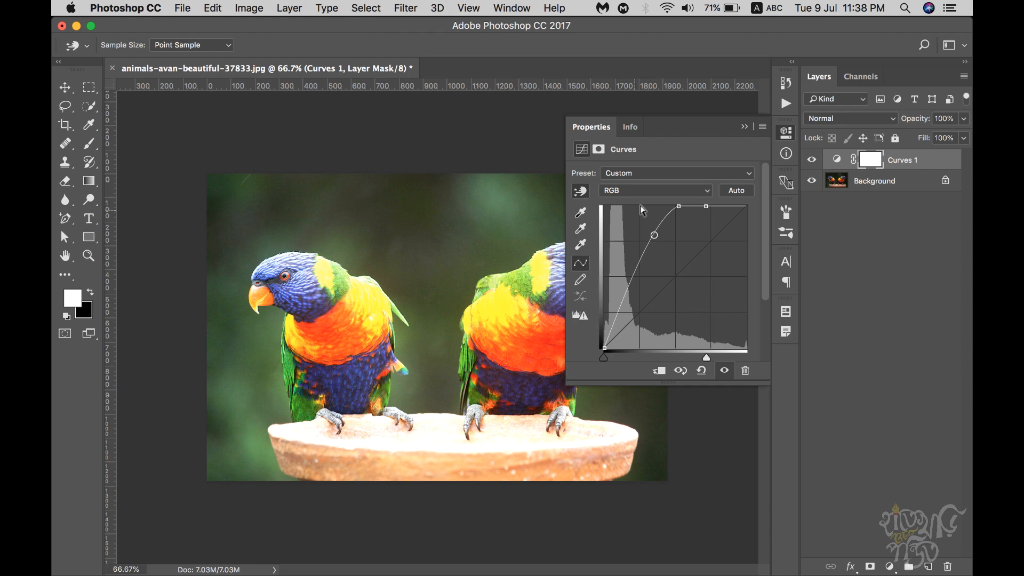
# Step: Return the RGB curve to its straight diagonal, clearing the added points and the shifted white point
pyautogui.press('super+z')
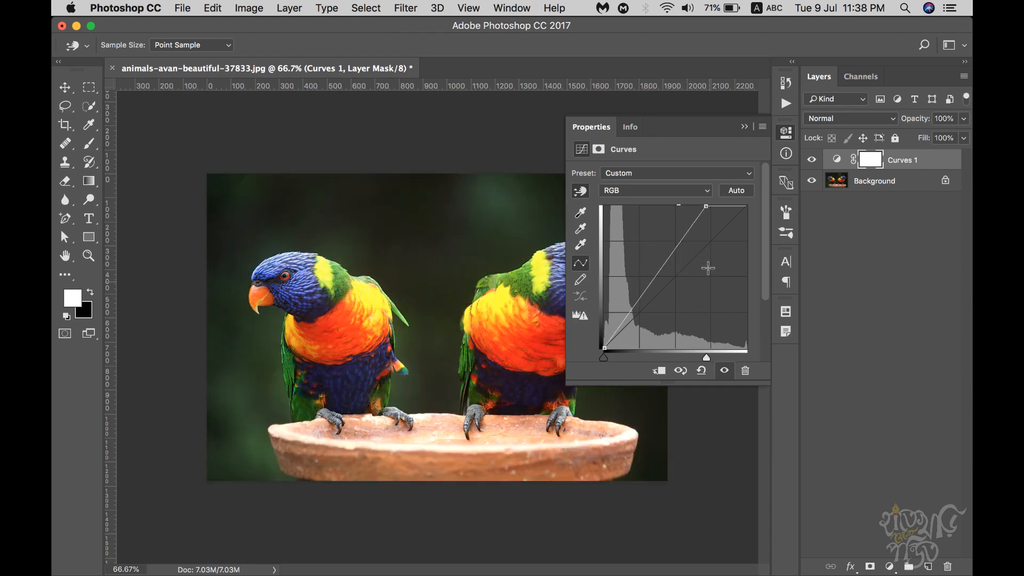
pyautogui.moveTo(706, 206); pyautogui.dragTo(713, 245)
pyautogui.press('super+z')
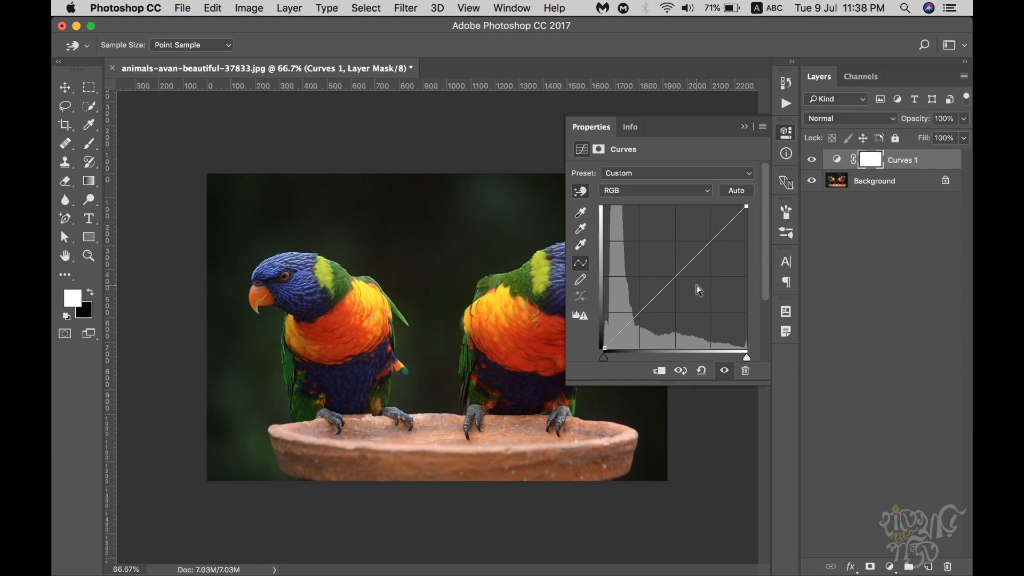
# Step: Collapse the Curves settings and compare the photo with the Curves layer hidden and shown
pyautogui.click(744, 126)
pyautogui.click(812, 164)
pyautogui.click(811, 160)
pyautogui.click(811, 162)
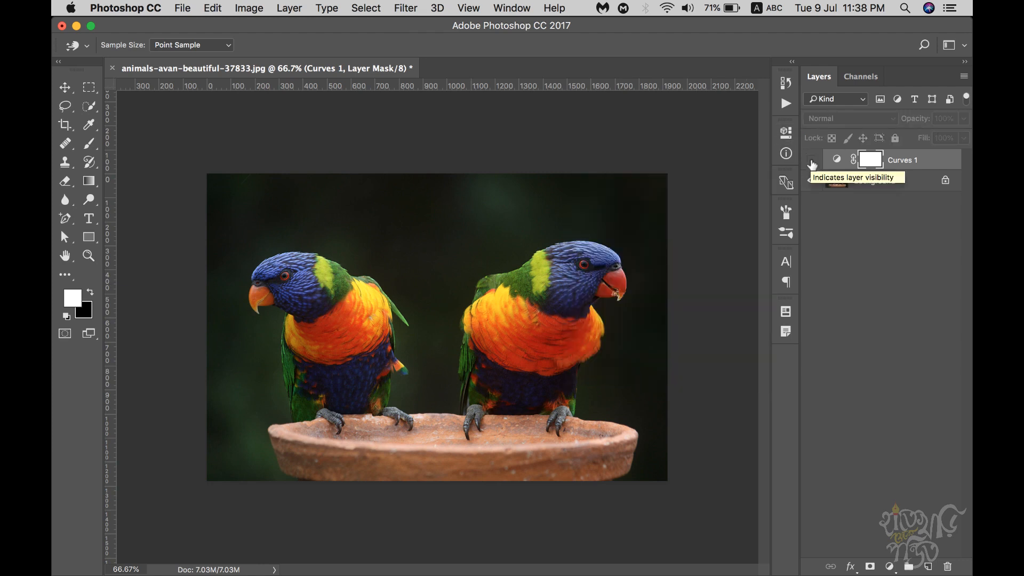
pyautogui.click(812, 163)
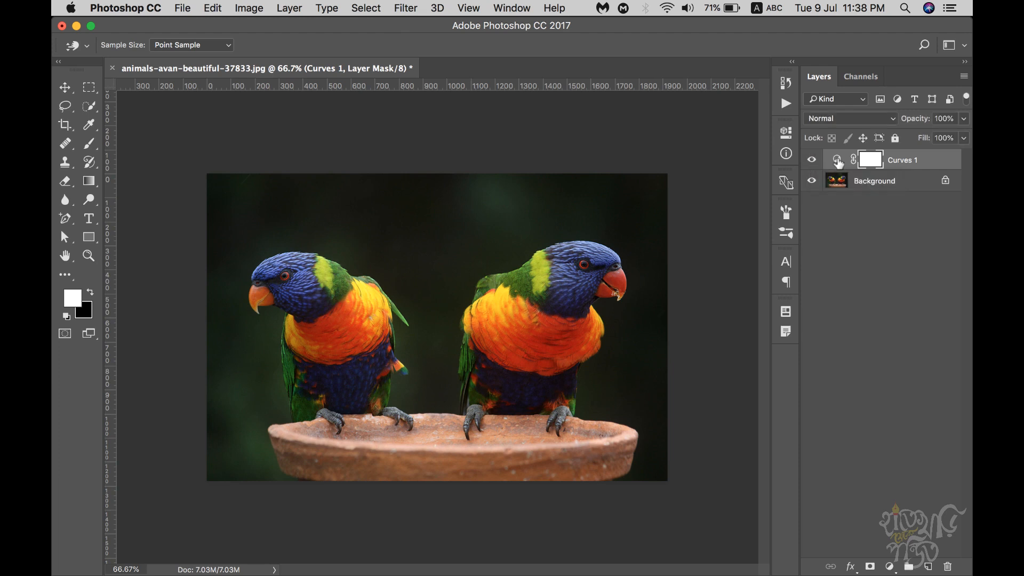
# Step: Reopen the Curves settings from the adjustment layer and look over the available colour channels, keeping RGB
pyautogui.doubleClick(837, 163)
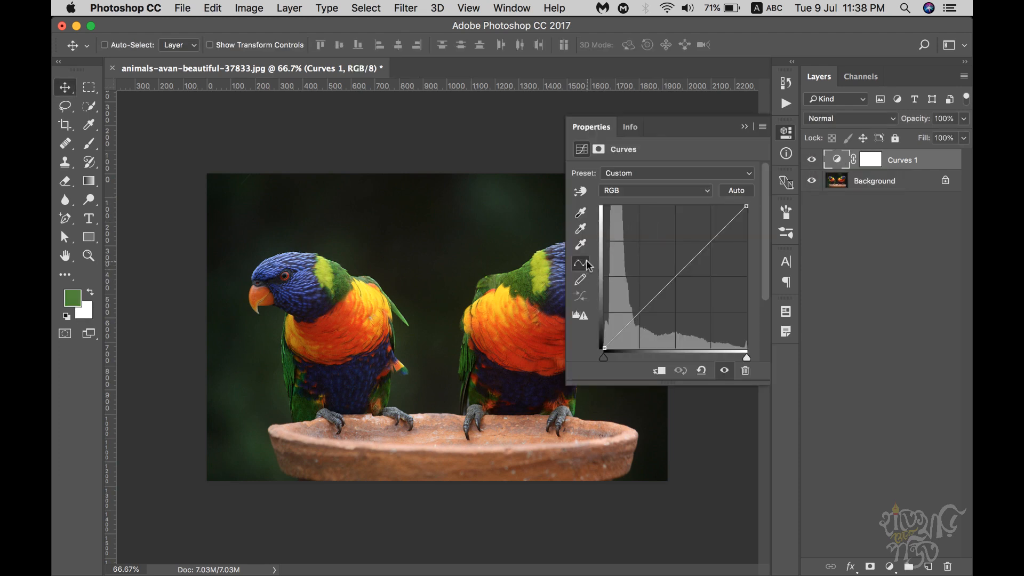
pyautogui.click(644, 191)
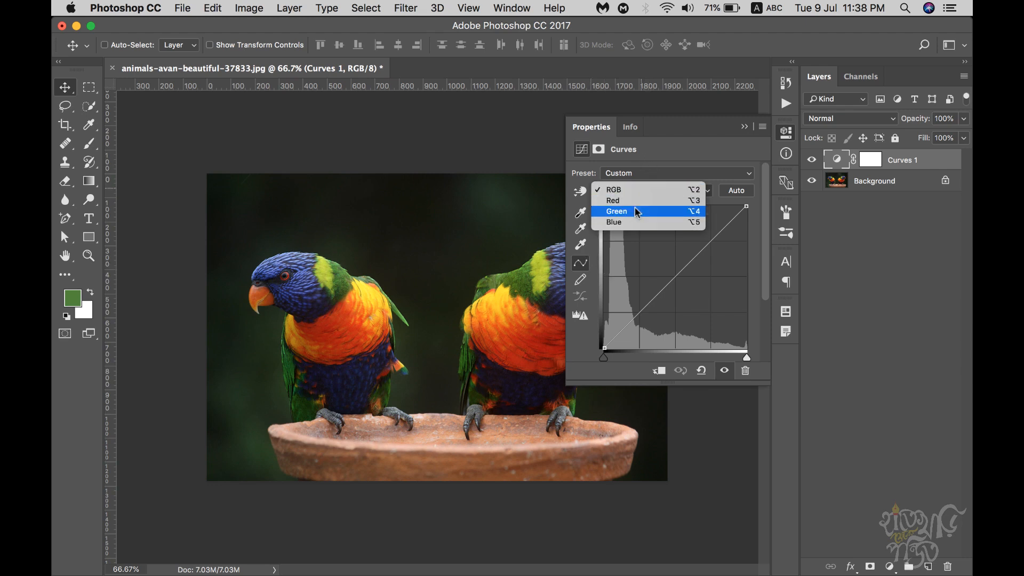
pyautogui.click(666, 145)
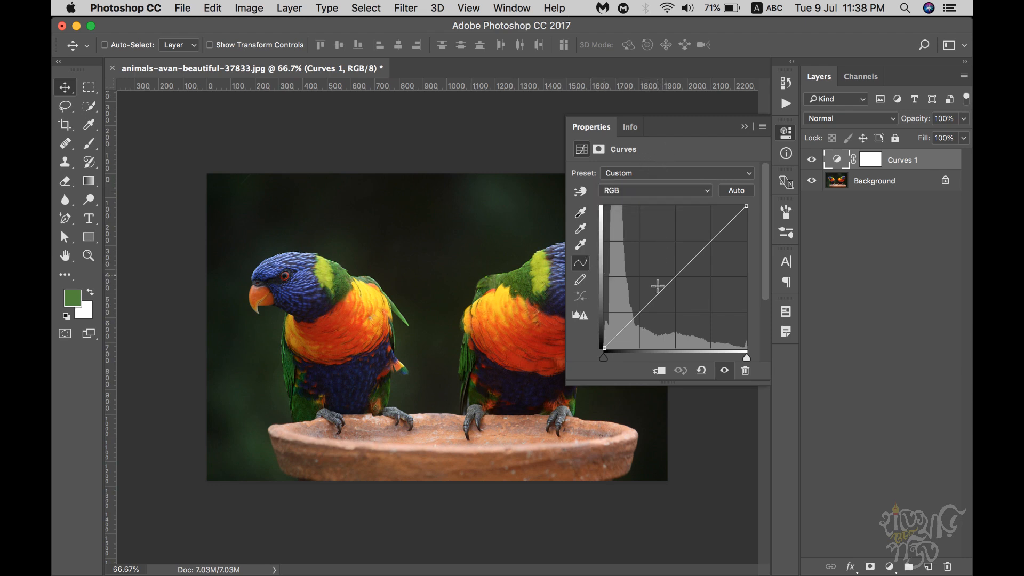
# Step: Add a midpoint to the RGB curve and try lowering its white point to the minimum output
pyautogui.moveTo(603, 347)
pyautogui.mouseDown()
pyautogui.moveTo(740, 339)
pyautogui.moveTo(594, 346)
pyautogui.moveTo(590, 231)
pyautogui.moveTo(594, 352)
pyautogui.mouseUp()
pyautogui.moveTo(746, 357); pyautogui.dragTo(791, 353)
pyautogui.moveTo(607, 361); pyautogui.dragTo(560, 357)
pyautogui.click(679, 271)
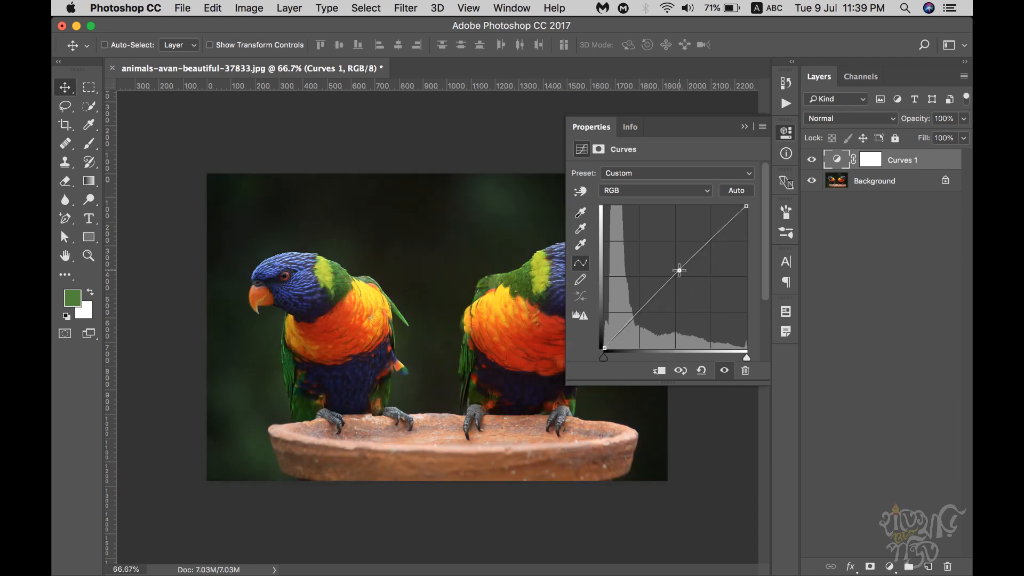
pyautogui.moveTo(746, 207); pyautogui.dragTo(750, 351)
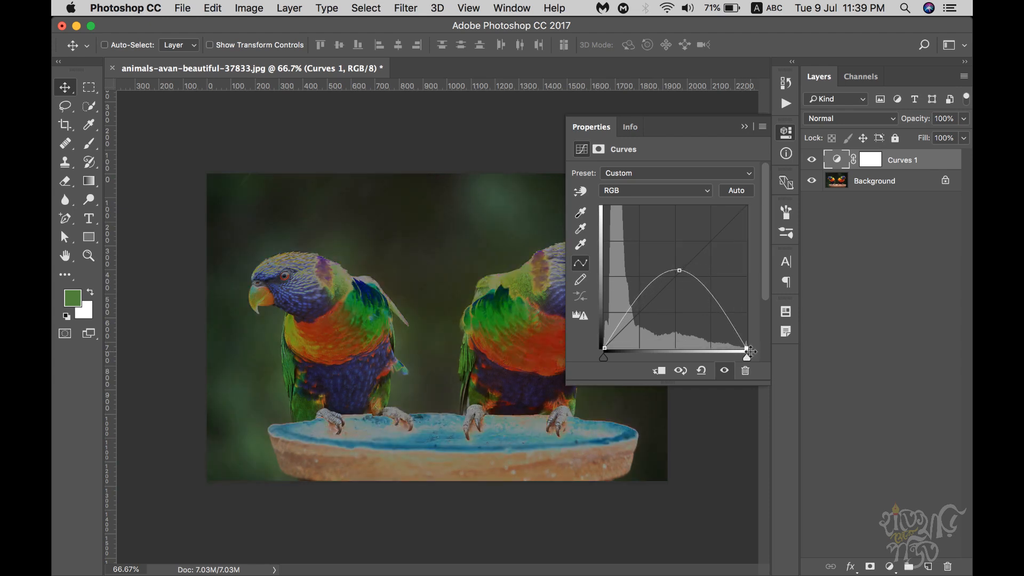
pyautogui.press('super+z')
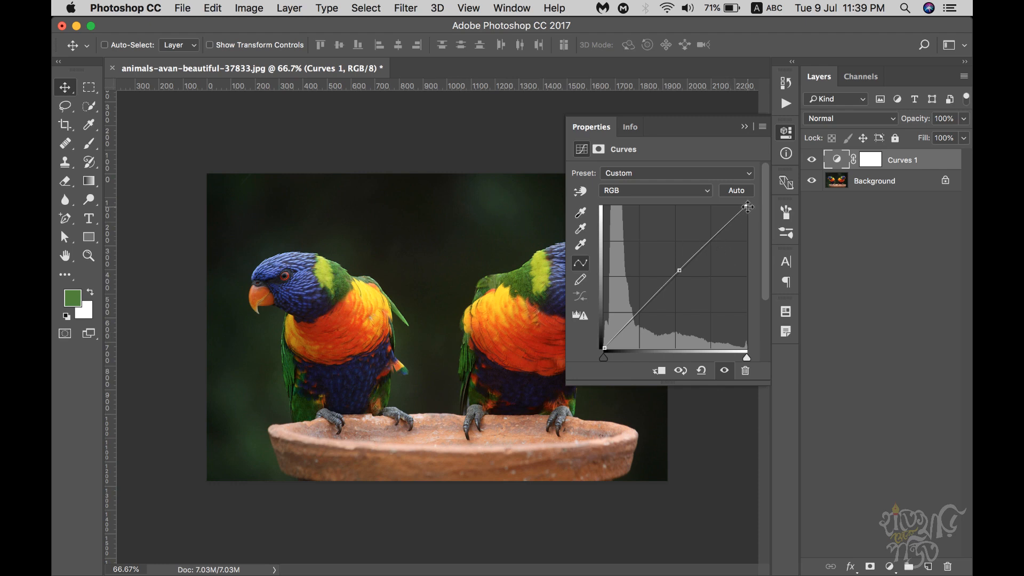
# Step: Raise the RGB curve's black point to the maximum output and examine the recoloured parrots up close
pyautogui.moveTo(603, 347); pyautogui.dragTo(603, 206)
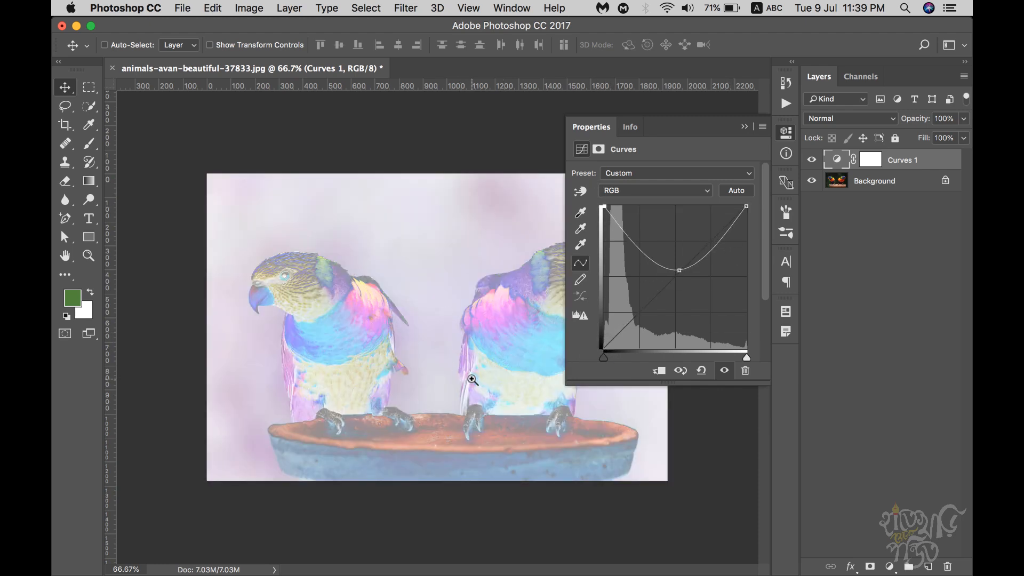
pyautogui.click(472, 379)
pyautogui.moveTo(475, 376); pyautogui.dragTo(264, 359)
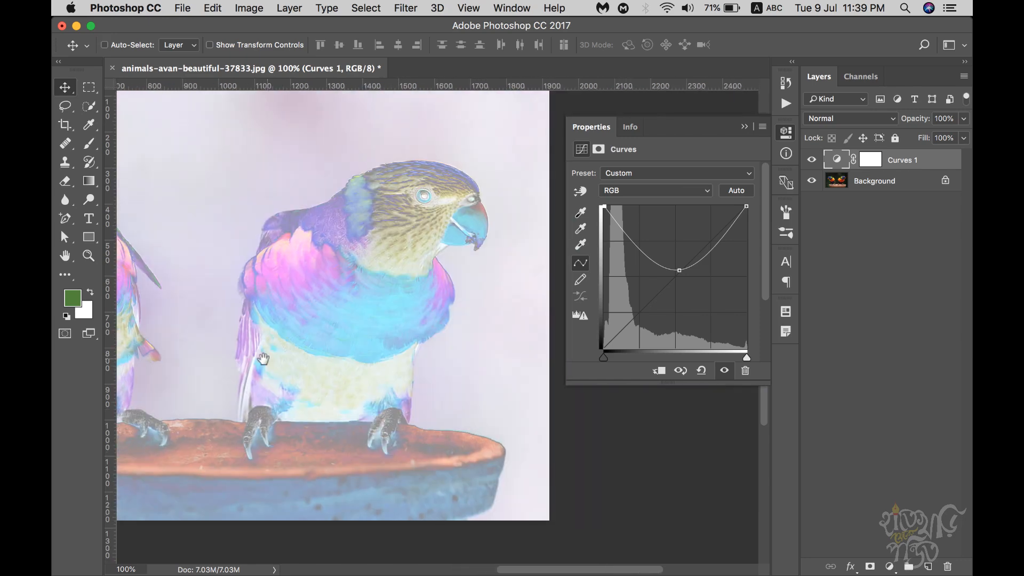
pyautogui.keyDown('alt'); pyautogui.click(380, 366); pyautogui.keyUp('alt')
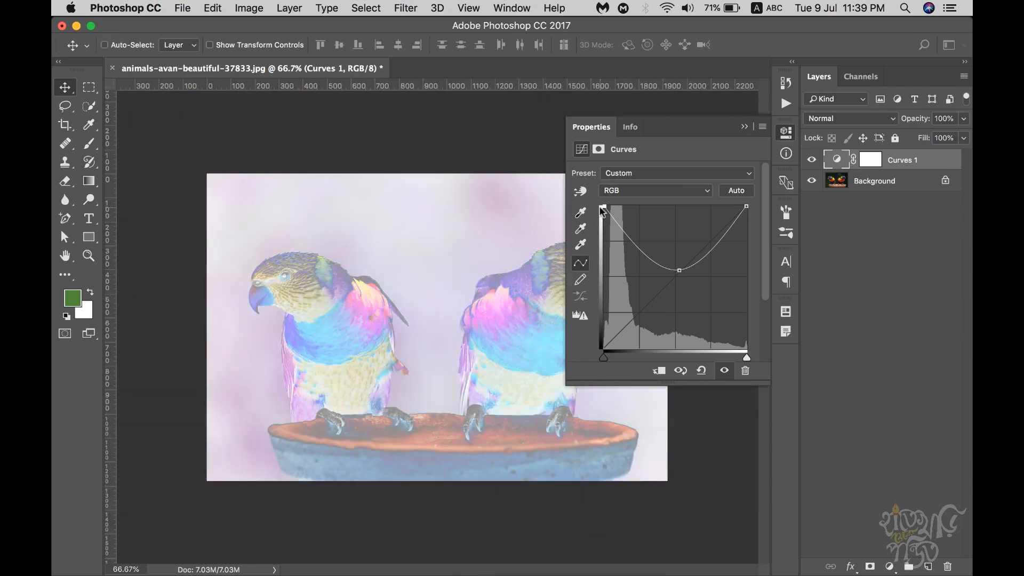
pyautogui.keyDown('super'); pyautogui.click(393, 378); pyautogui.keyUp('super')
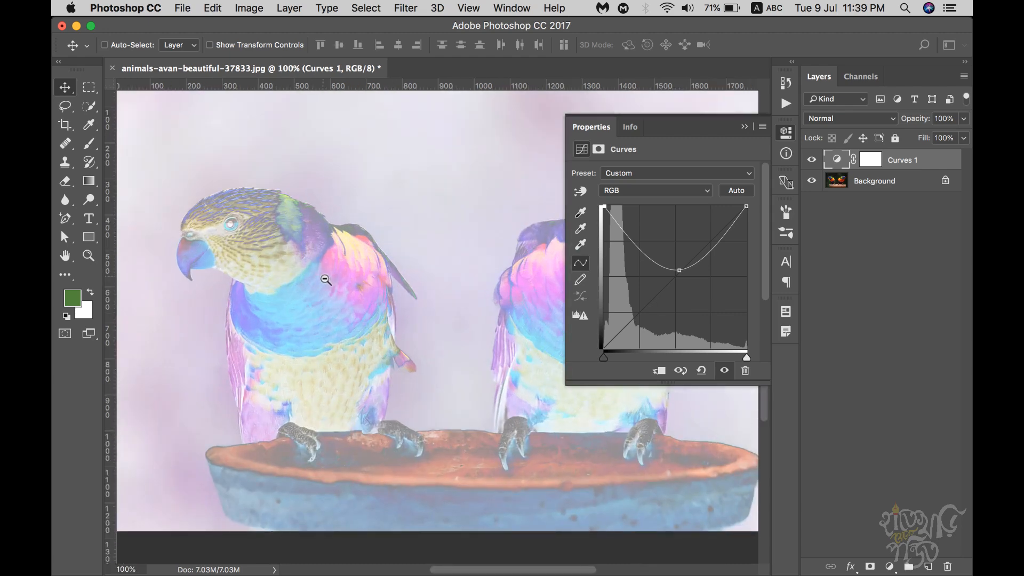
pyautogui.press('super+minus')
pyautogui.press('super+minus')
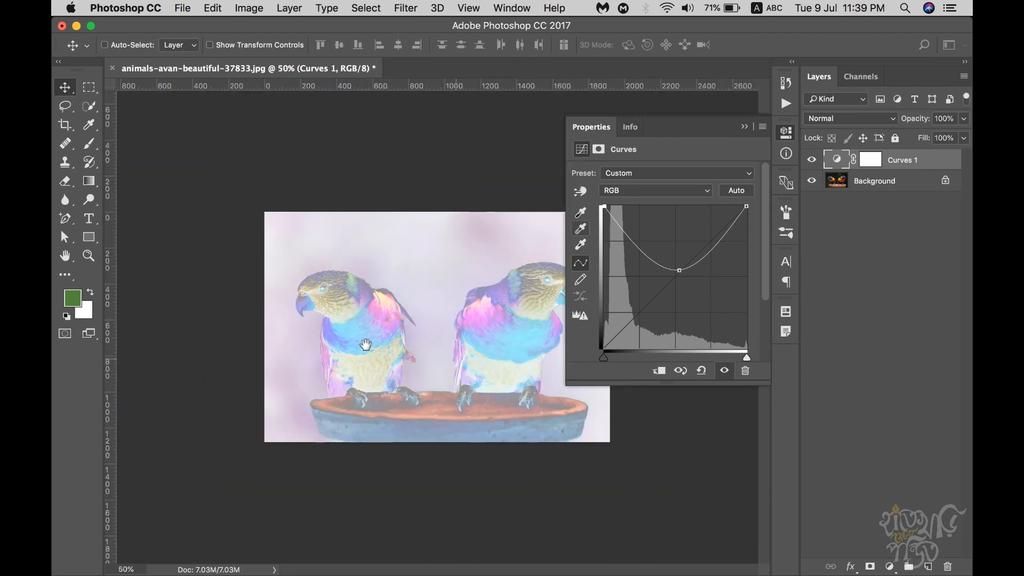
pyautogui.press('super+plus')
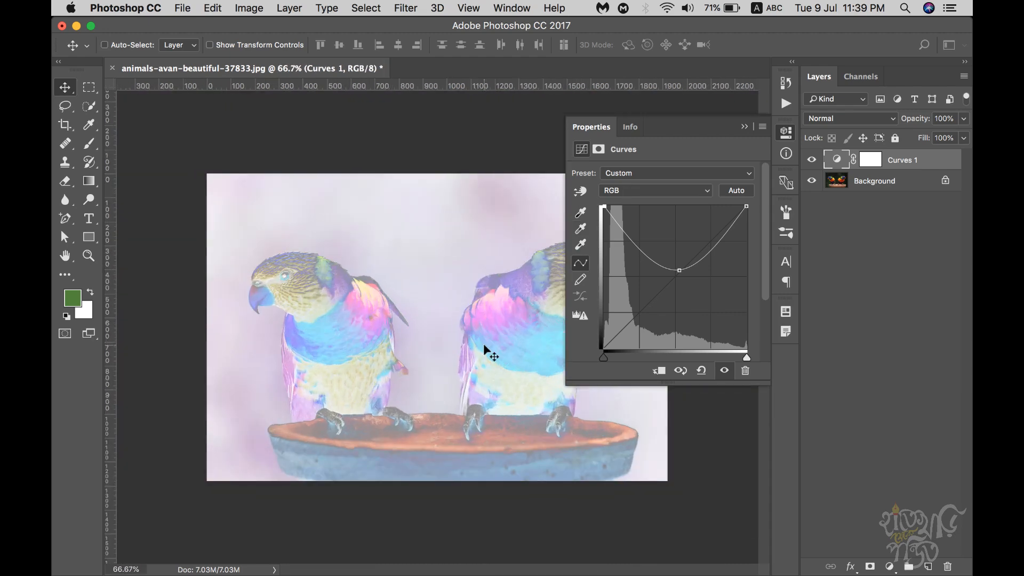
pyautogui.press('super+plus')
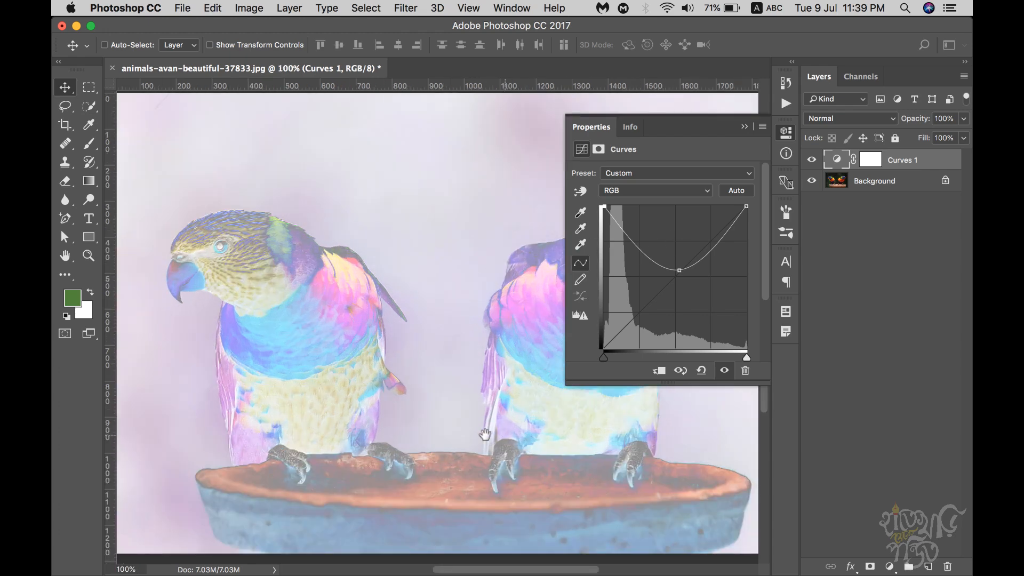
pyautogui.moveTo(485, 434); pyautogui.dragTo(319, 420)
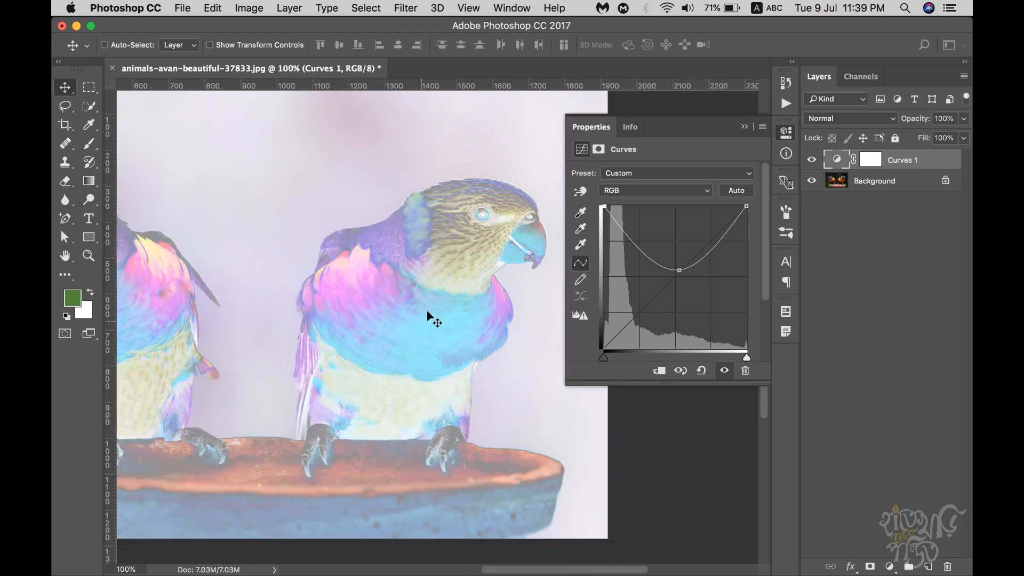
# Step: Try lowering both RGB curve endpoints to the minimum output and removing the midpoint, and return the white point to maximum
pyautogui.moveTo(745, 209); pyautogui.dragTo(746, 348)
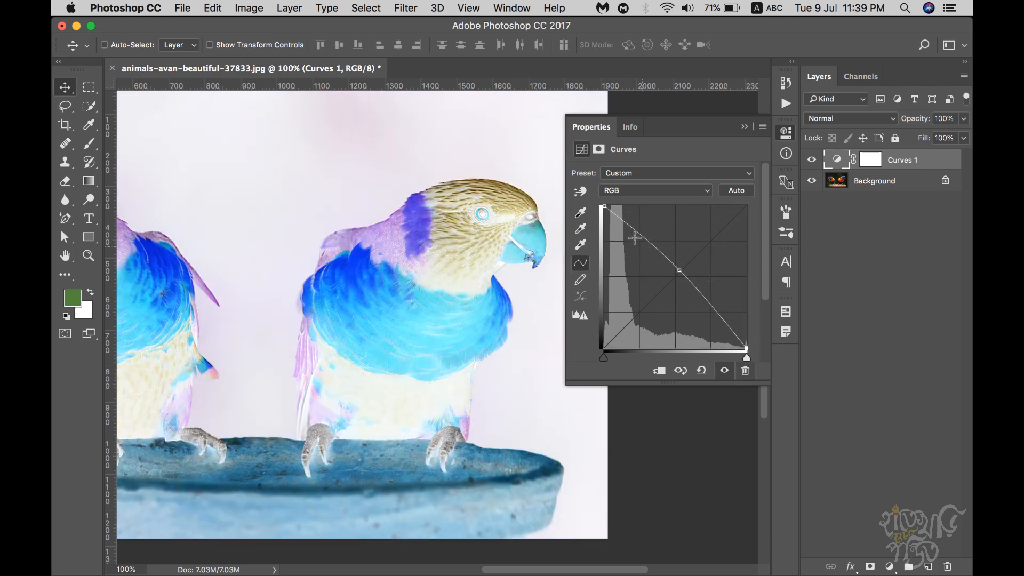
pyautogui.moveTo(604, 206); pyautogui.dragTo(599, 380)
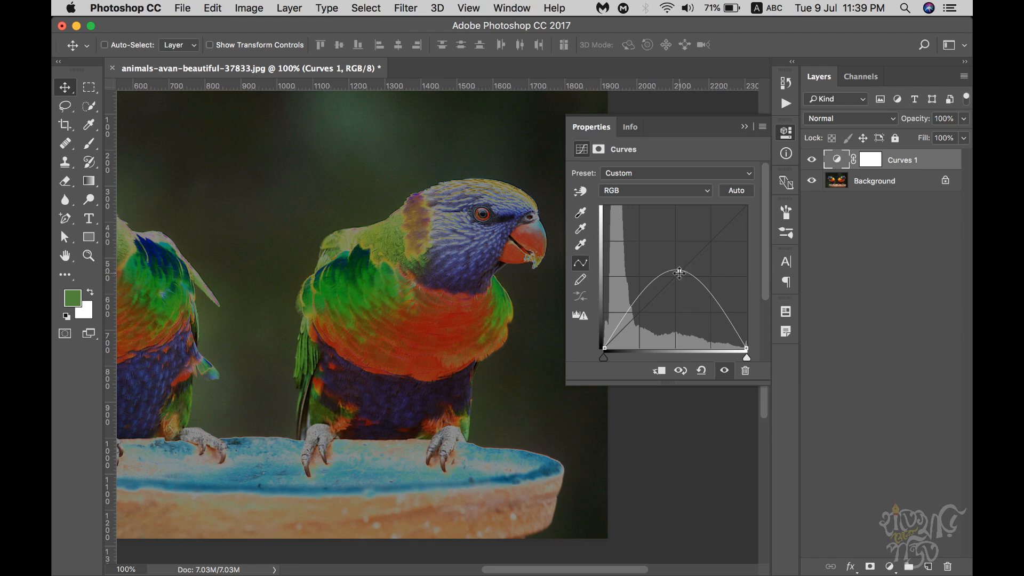
pyautogui.moveTo(679, 271); pyautogui.dragTo(675, 373)
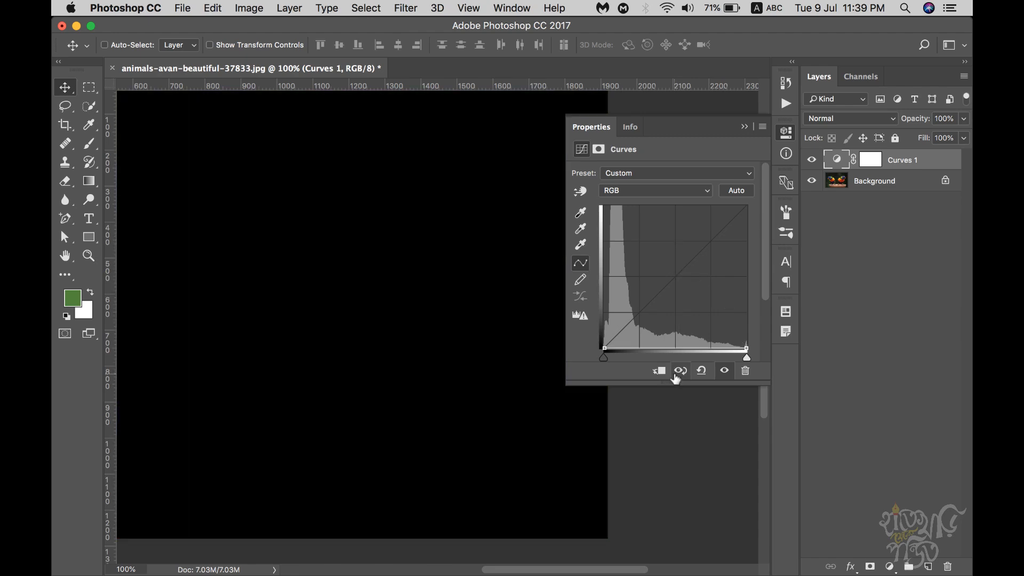
pyautogui.moveTo(748, 348); pyautogui.dragTo(749, 198)
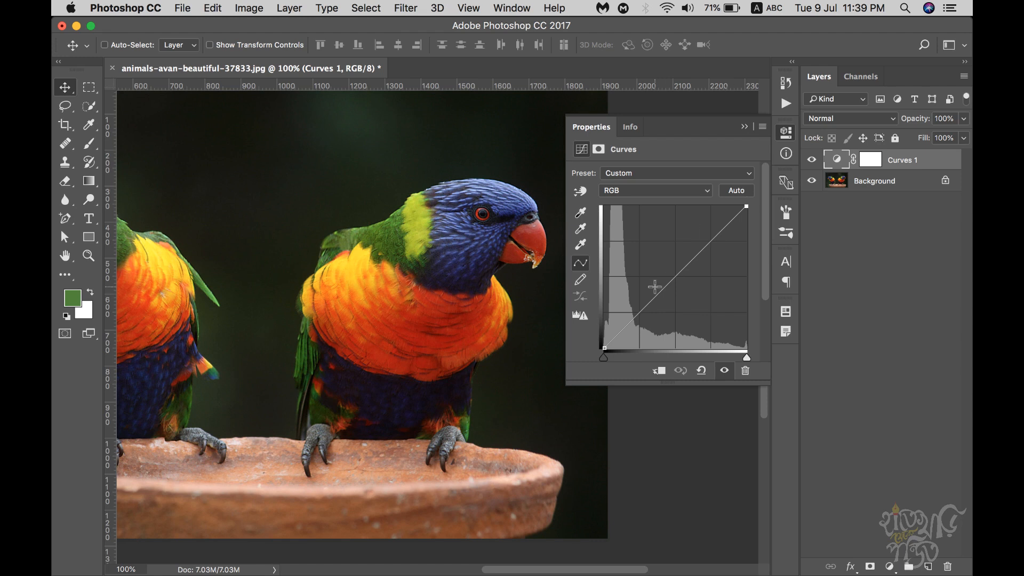
# Step: Place a fresh midpoint on the straight RGB curve and pull the white point down to the minimum output
pyautogui.click(678, 271)
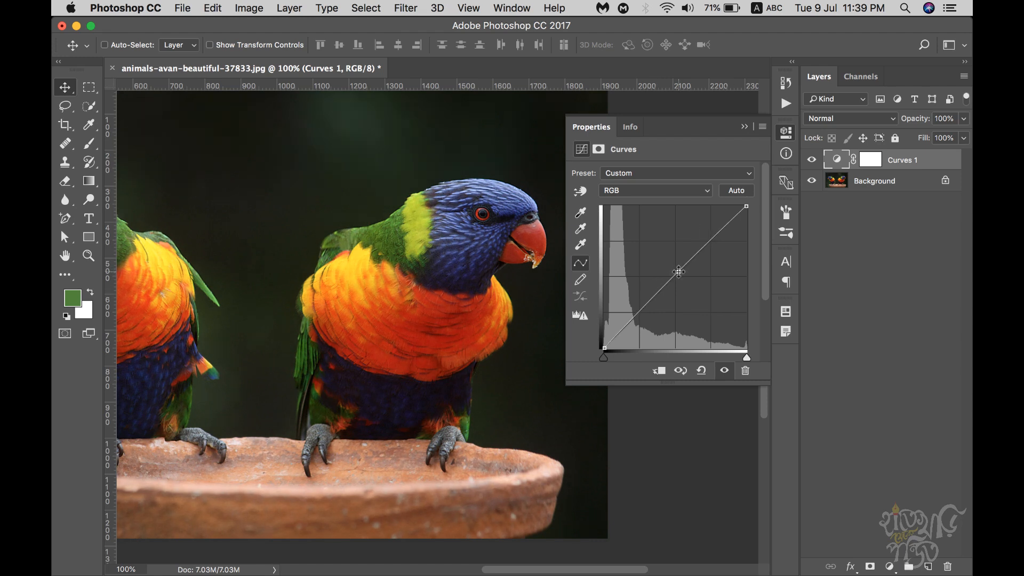
pyautogui.moveTo(748, 210); pyautogui.dragTo(746, 347)
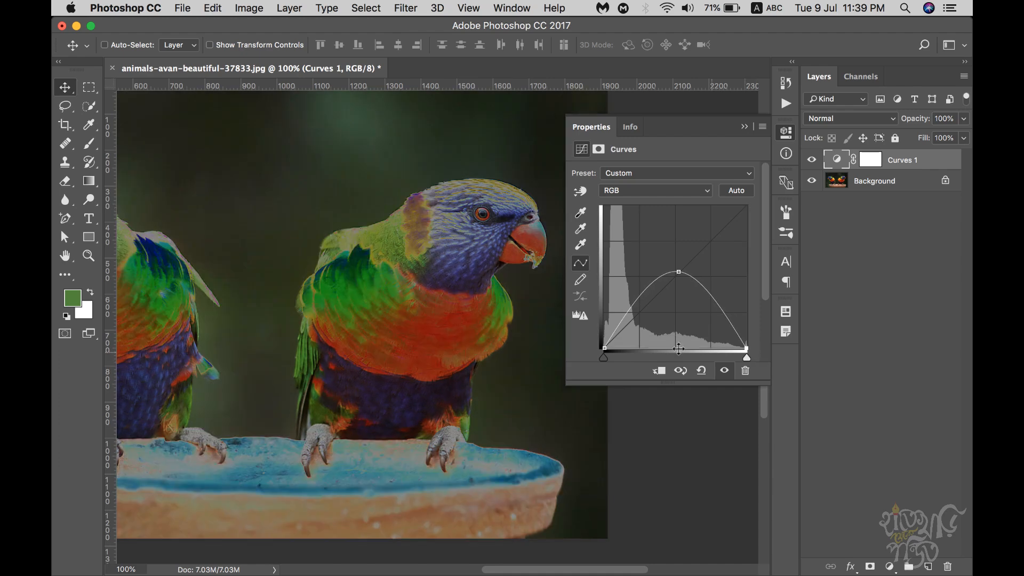
# Step: Restore the RGB curve's white point to the maximum output and raise its black point to the maximum output, keeping the midpoint
pyautogui.keyDown('alt'); pyautogui.keyDown('super'); pyautogui.click(495, 359); pyautogui.keyUp('super'); pyautogui.keyUp('alt')
pyautogui.keyDown('alt'); pyautogui.keyDown('super'); pyautogui.click(495, 359); pyautogui.keyUp('super'); pyautogui.keyUp('alt')
pyautogui.keyDown('super'); pyautogui.click(495, 359); pyautogui.keyUp('super')
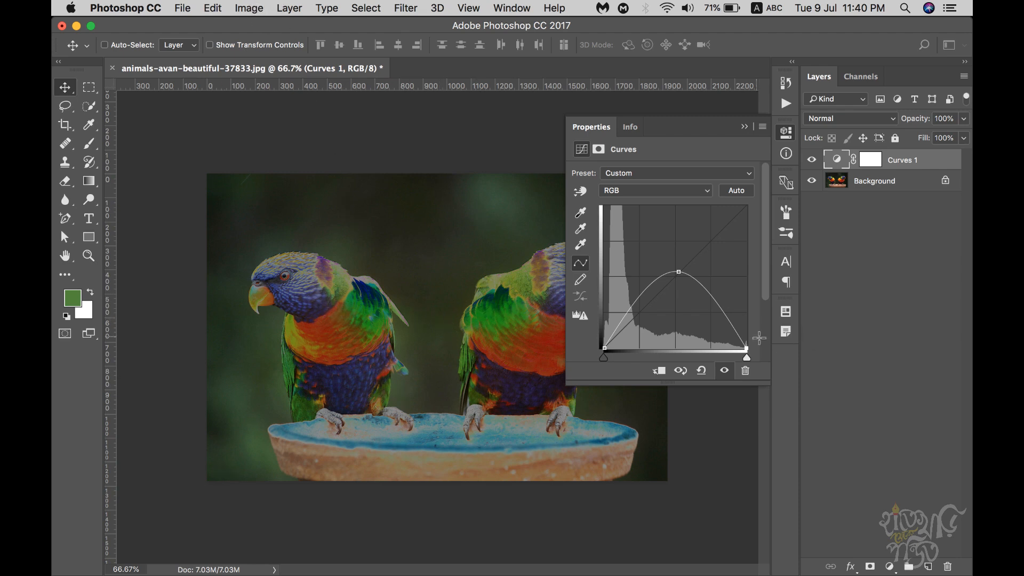
pyautogui.moveTo(746, 349); pyautogui.dragTo(744, 206)
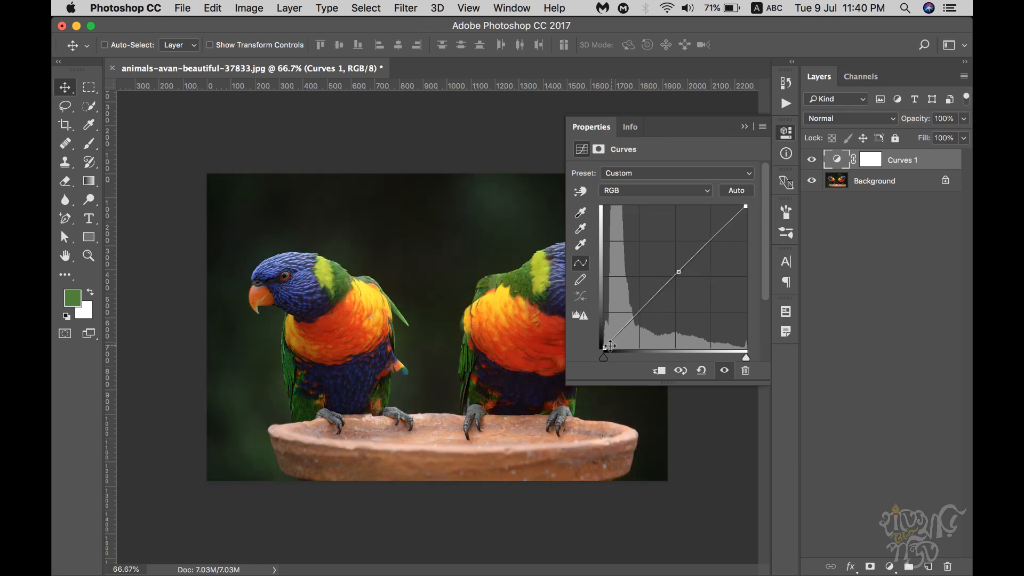
pyautogui.moveTo(603, 348); pyautogui.dragTo(603, 206)
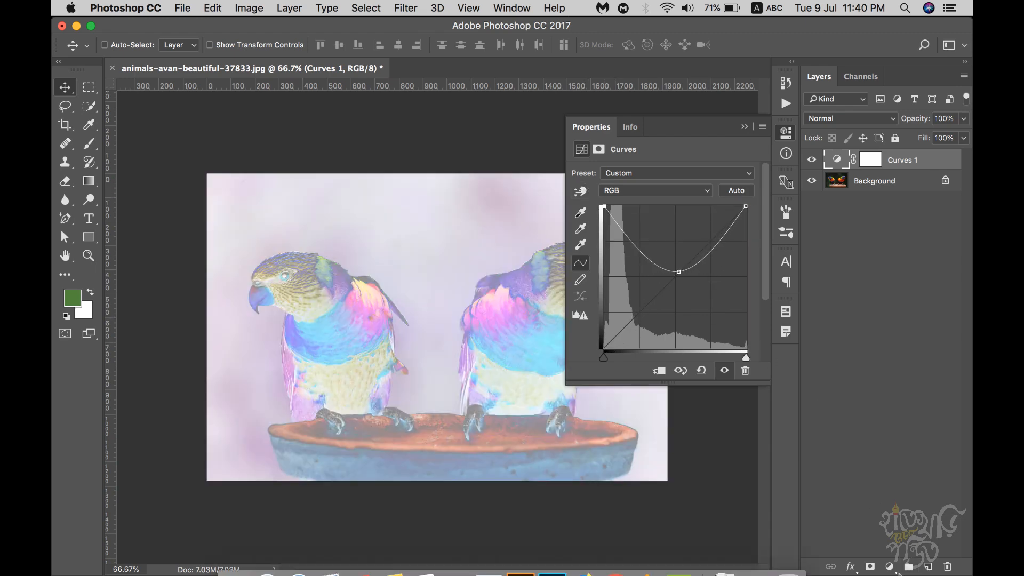
# Step: Compare the photo with the Curves adjustment hidden and shown, and delete the Curves adjustment layer
pyautogui.click(890, 566)
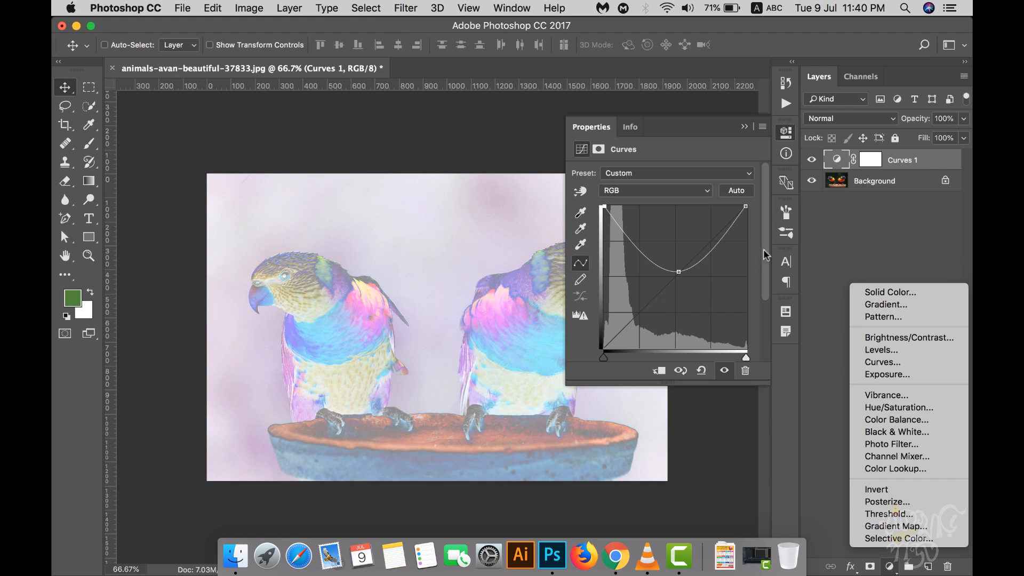
pyautogui.click(674, 147)
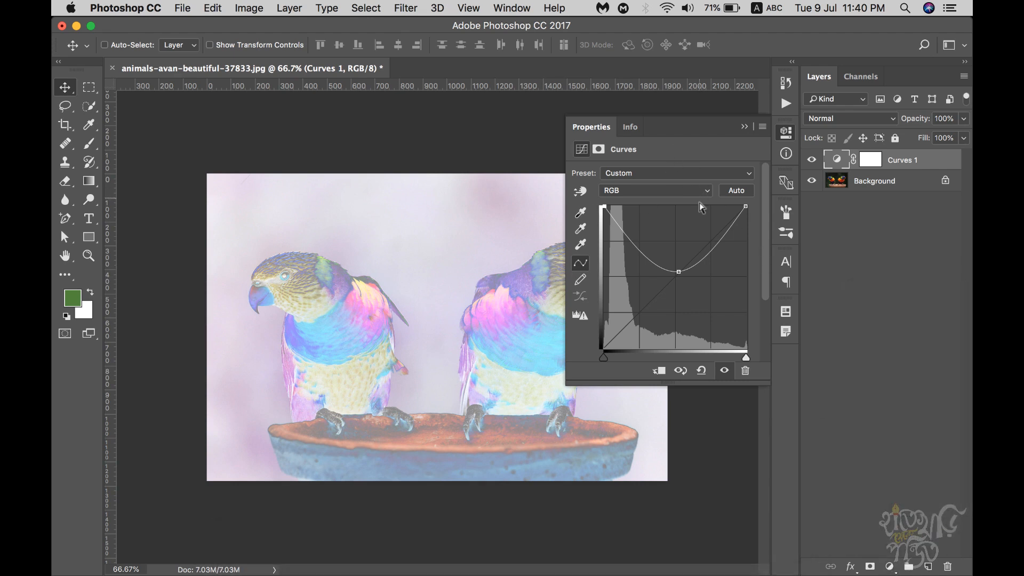
pyautogui.click(744, 127)
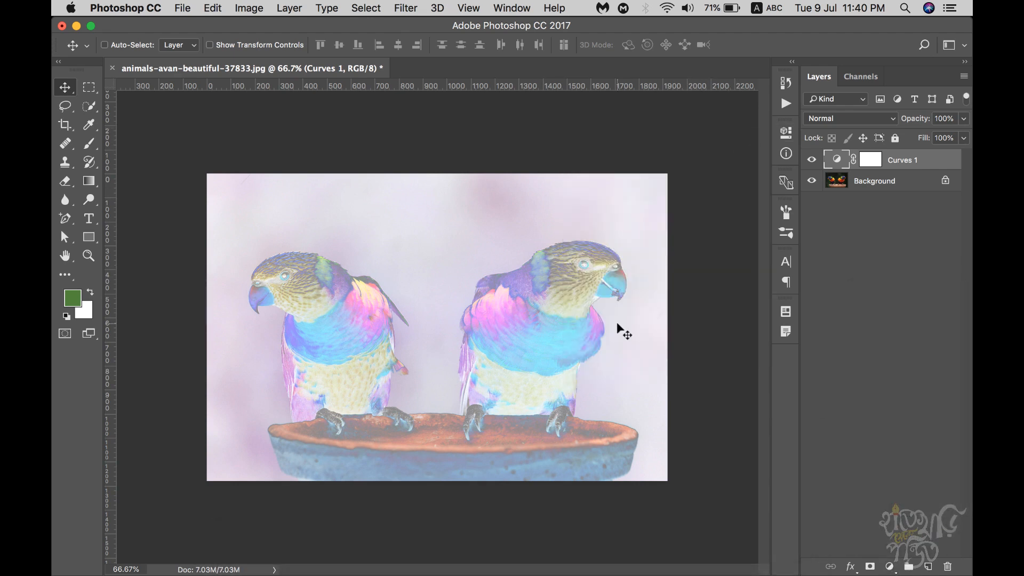
pyautogui.click(810, 161)
pyautogui.click(809, 161)
pyautogui.press('BackSpace')
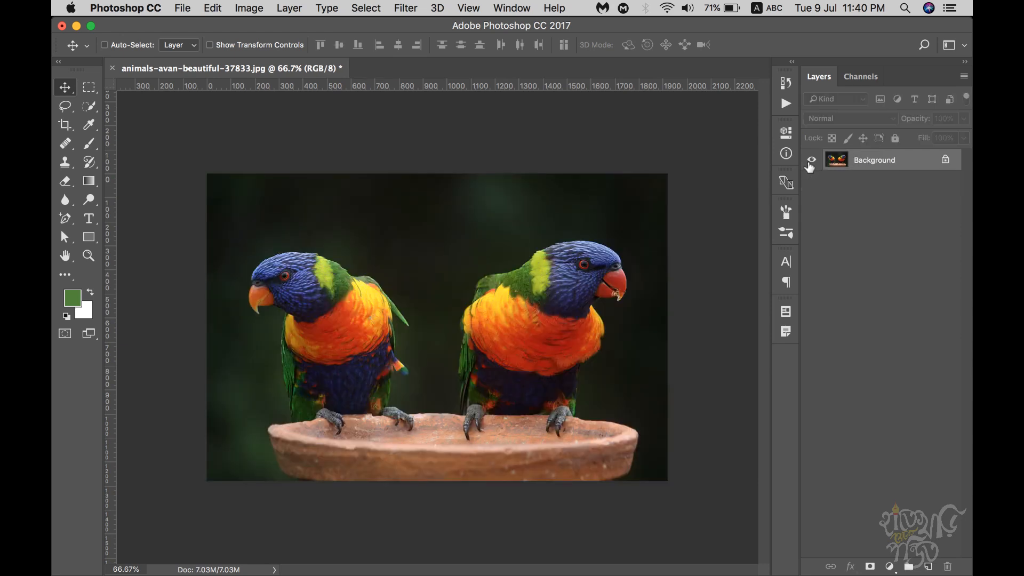
# Step: Add an Exposure adjustment layer and try an exposure of +2.02, an offset of +0.0210 and a gamma correction of 0.98
pyautogui.click(889, 567)
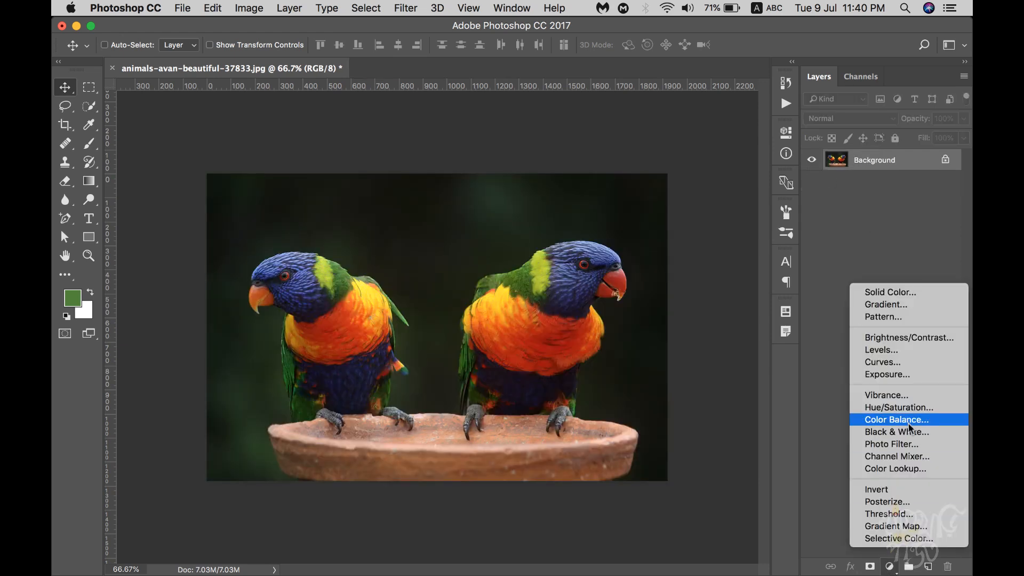
pyautogui.click(917, 376)
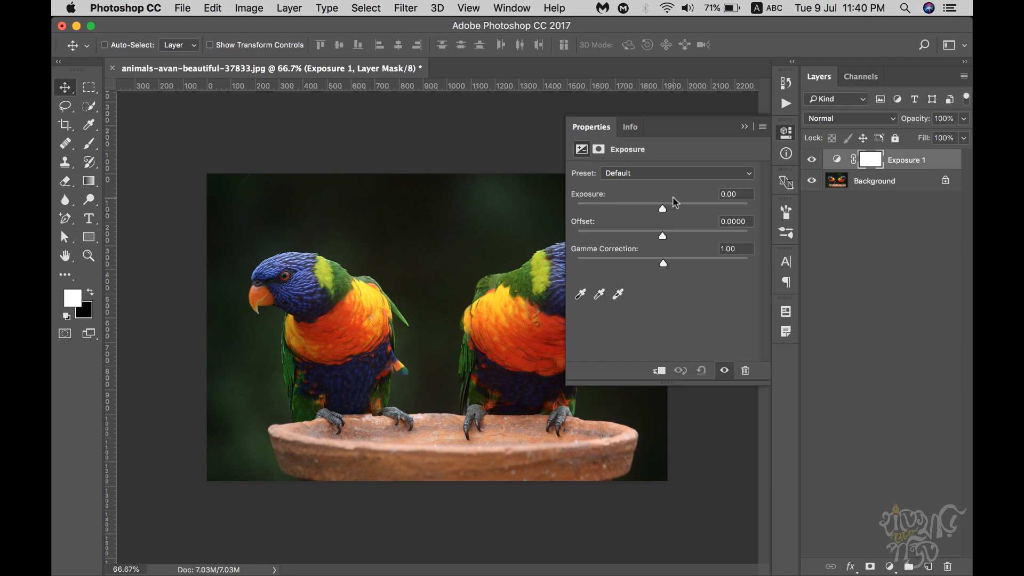
pyautogui.moveTo(664, 207); pyautogui.dragTo(696, 212)
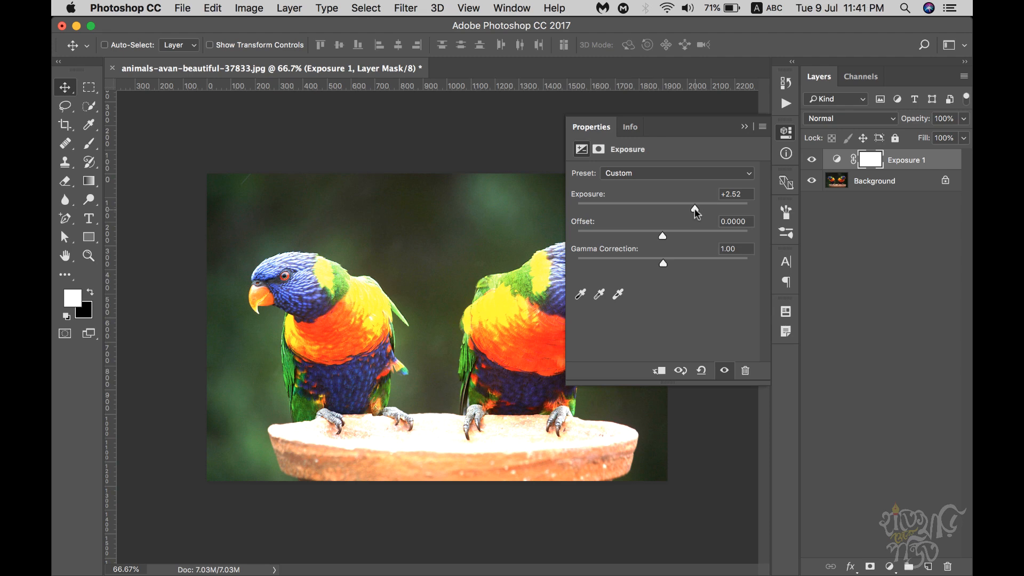
pyautogui.moveTo(696, 212)
pyautogui.mouseDown()
pyautogui.moveTo(707, 213)
pyautogui.moveTo(688, 210)
pyautogui.mouseUp()
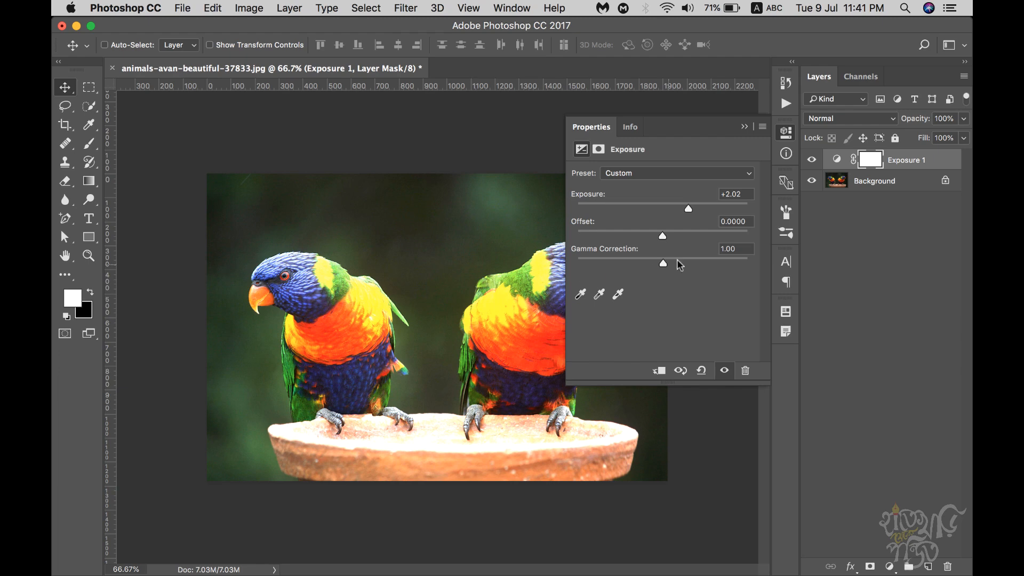
pyautogui.moveTo(661, 235); pyautogui.dragTo(664, 260)
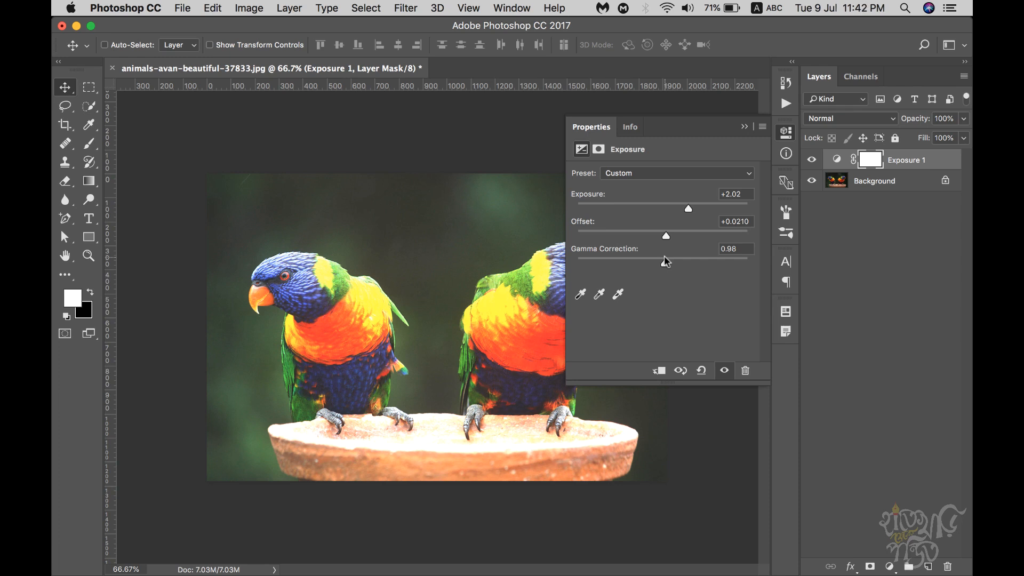
# Step: Delete the Exposure adjustment layer and collapse the open properties to reveal the whole photo
pyautogui.press('Delete')
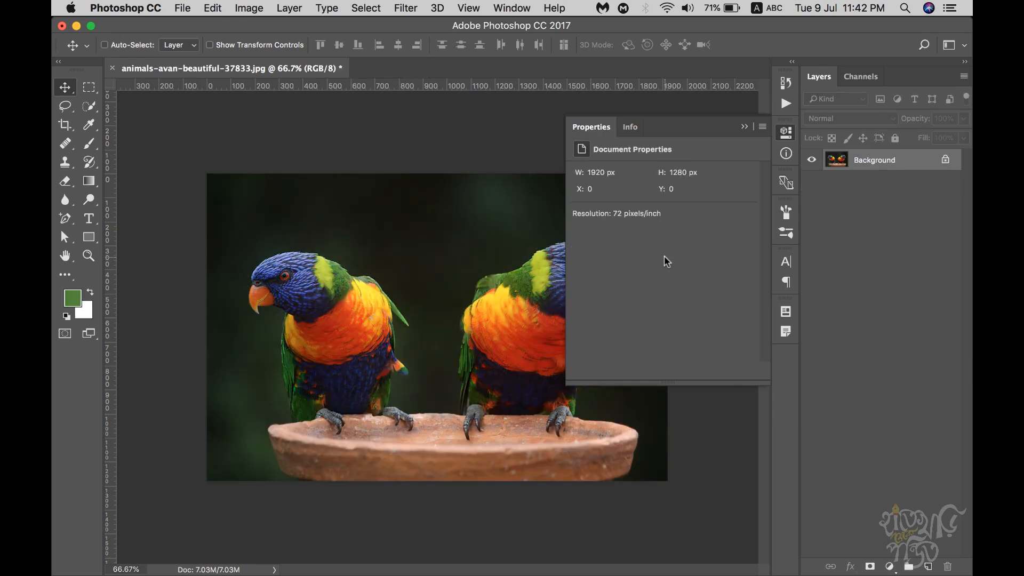
pyautogui.click(741, 126)
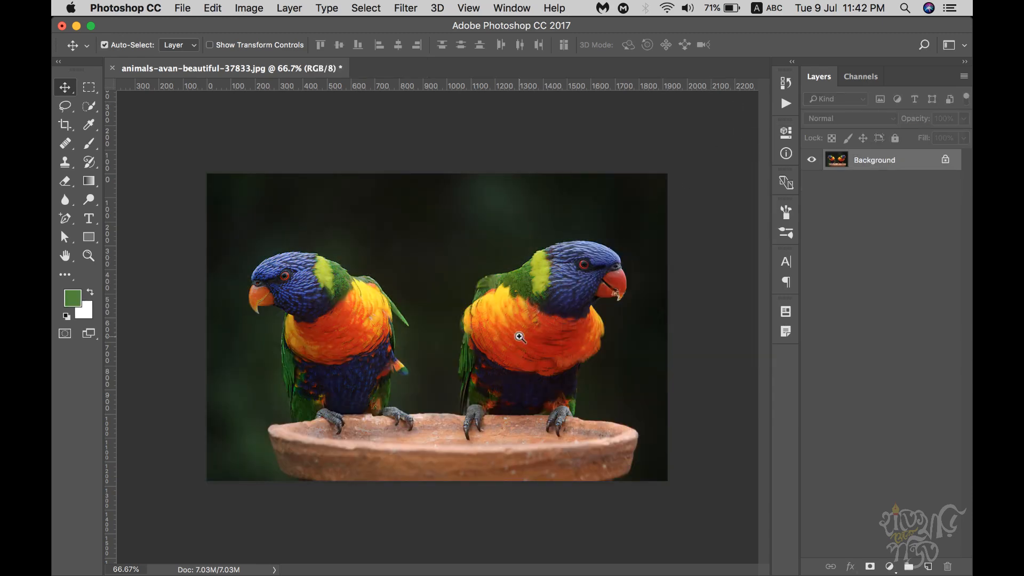
pyautogui.scroll(1, 517, 334)
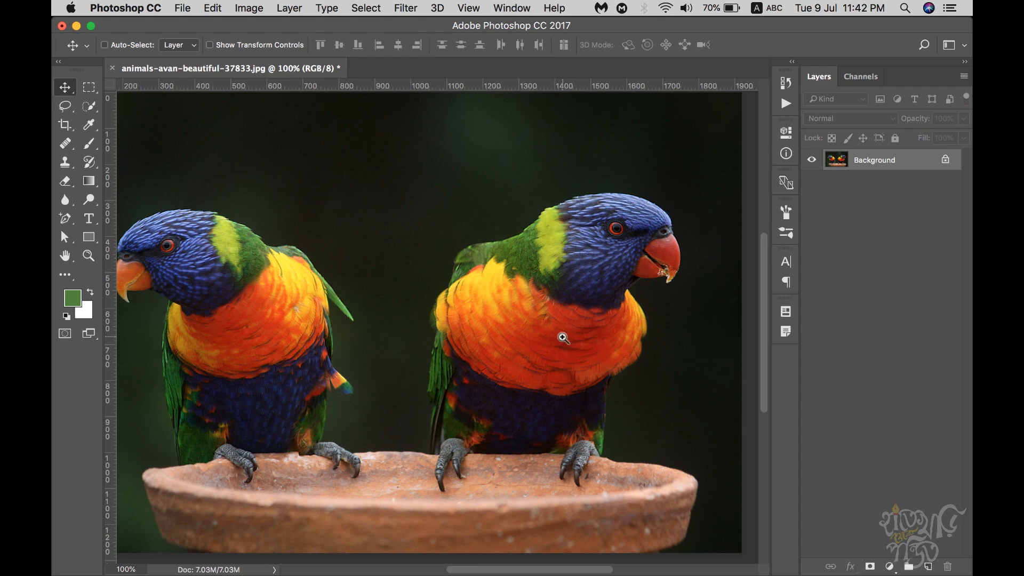
pyautogui.keyDown('alt'); pyautogui.click(575, 325); pyautogui.keyUp('alt')
pyautogui.keyDown('ctrl'); pyautogui.click(485, 332); pyautogui.keyUp('ctrl')
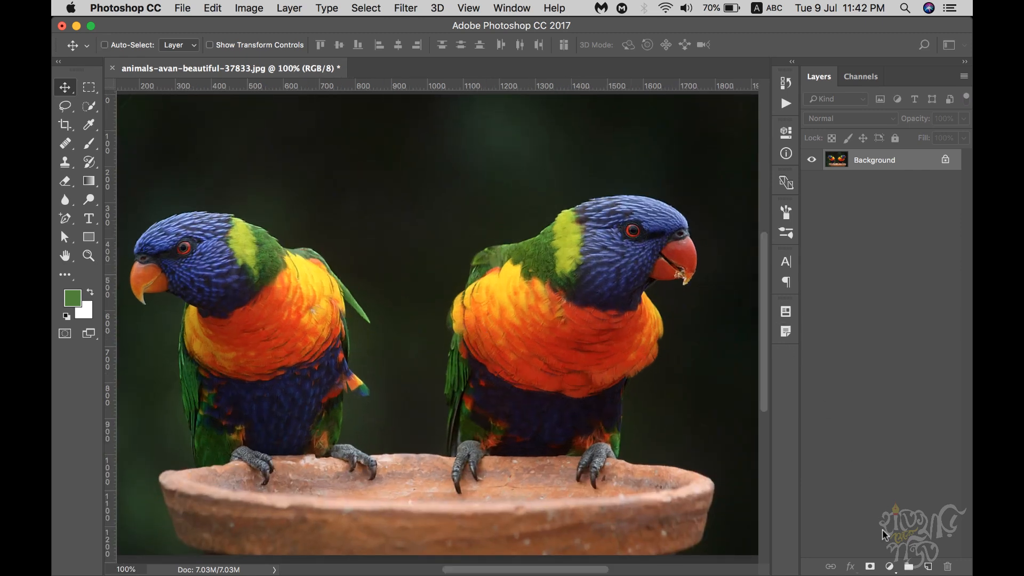
pyautogui.click(889, 566)
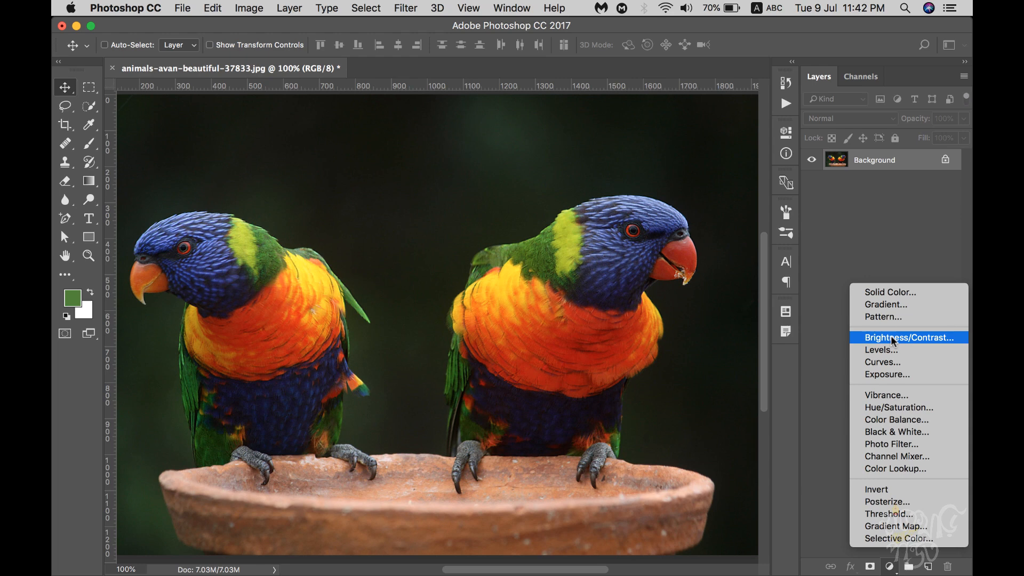
pyautogui.click(856, 213)
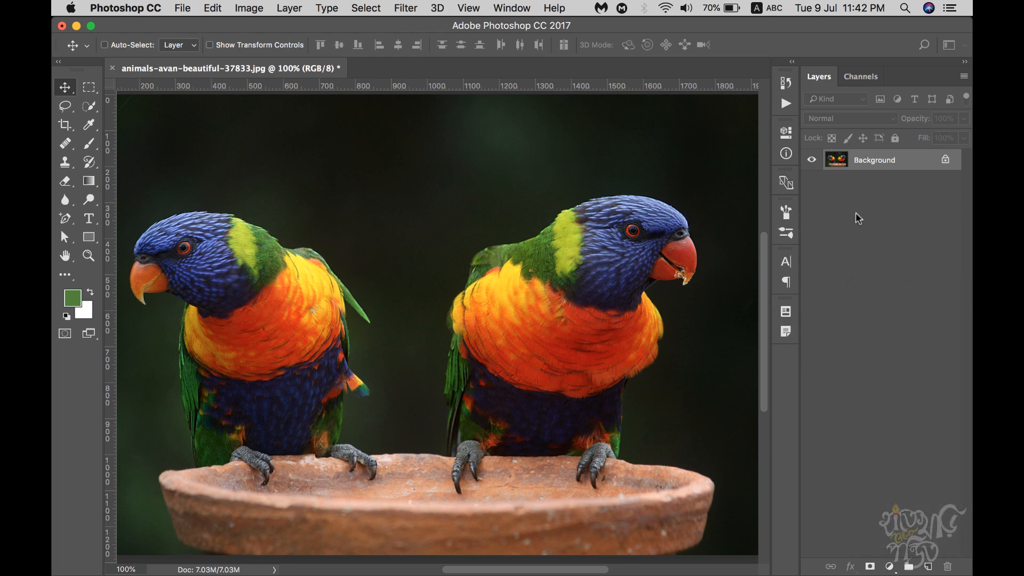
pyautogui.keyDown('alt'); pyautogui.keyDown('super'); pyautogui.click(551, 288); pyautogui.keyUp('super'); pyautogui.keyUp('alt')
pyautogui.keyDown('alt'); pyautogui.keyDown('super'); pyautogui.click(552, 288); pyautogui.keyUp('super'); pyautogui.keyUp('alt')
pyautogui.keyDown('super'); pyautogui.click(468, 334); pyautogui.keyUp('super')
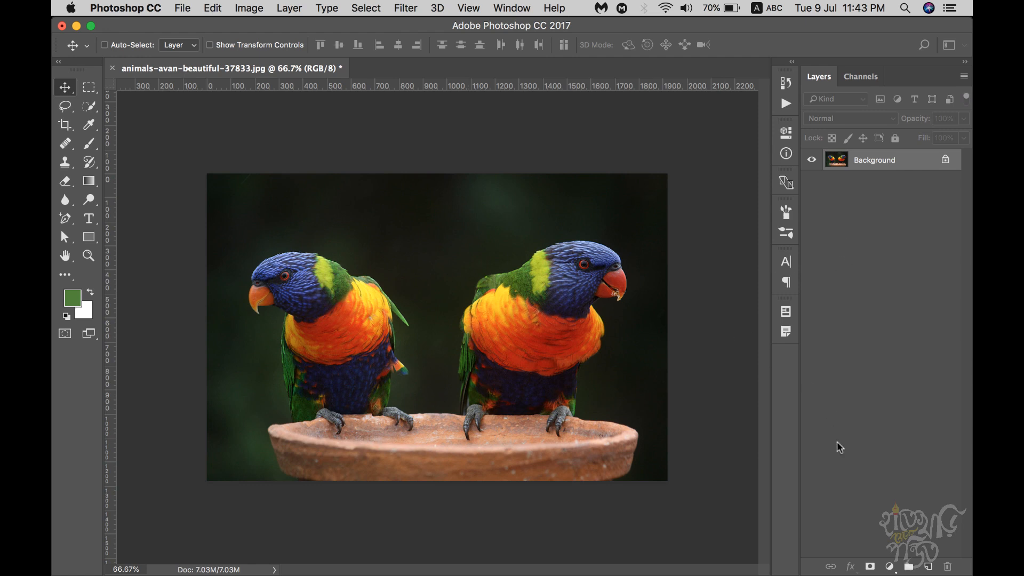
pyautogui.click(889, 566)
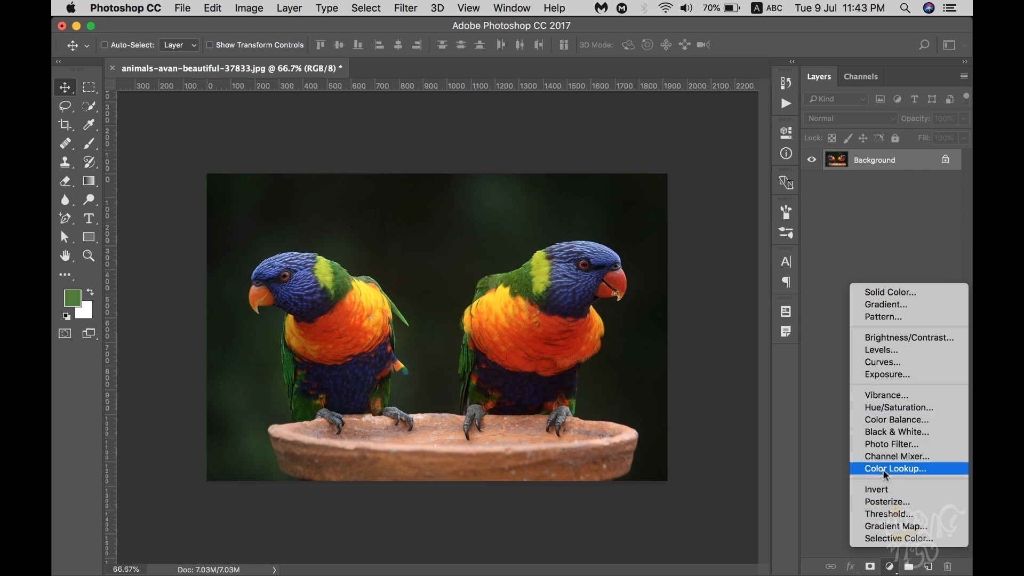
pyautogui.click(834, 363)
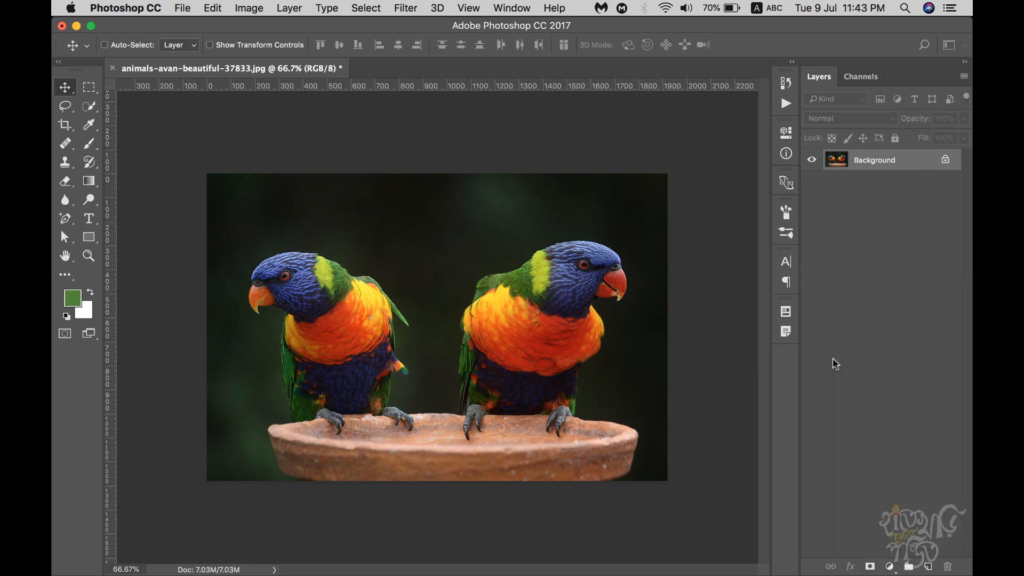